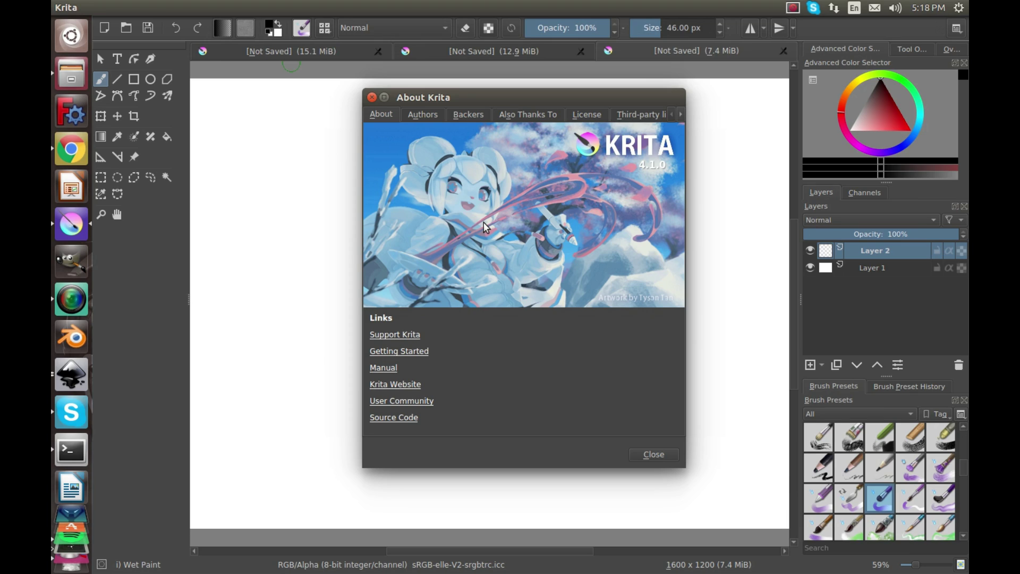
# - Close the About Krita dialog to reveal the blank 1600 x 1200 canvas
pyautogui.click(370, 99)
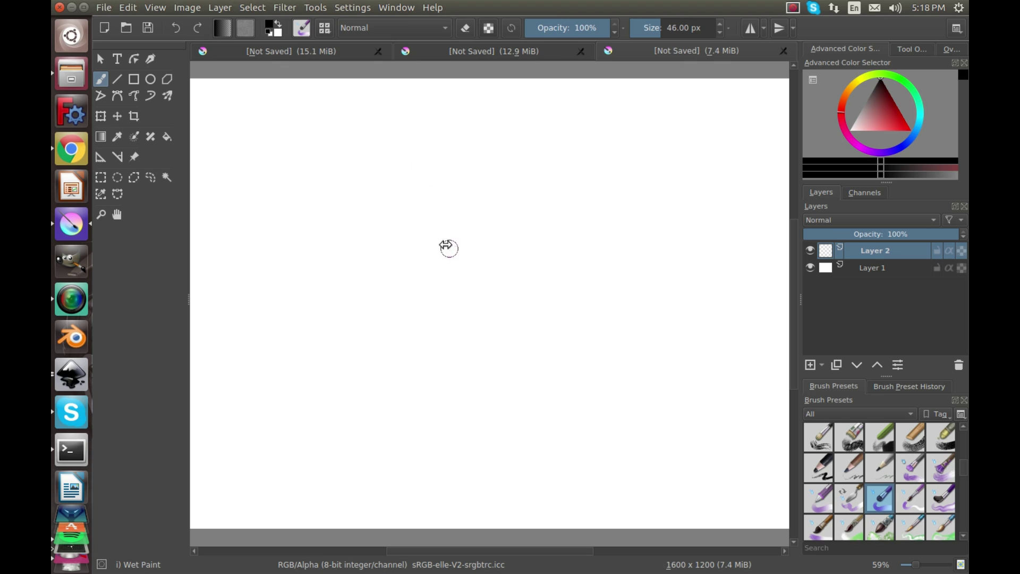
# - Zoom out and dismiss the pop-up palette without changes
pyautogui.scroll(-1, 515, 281)
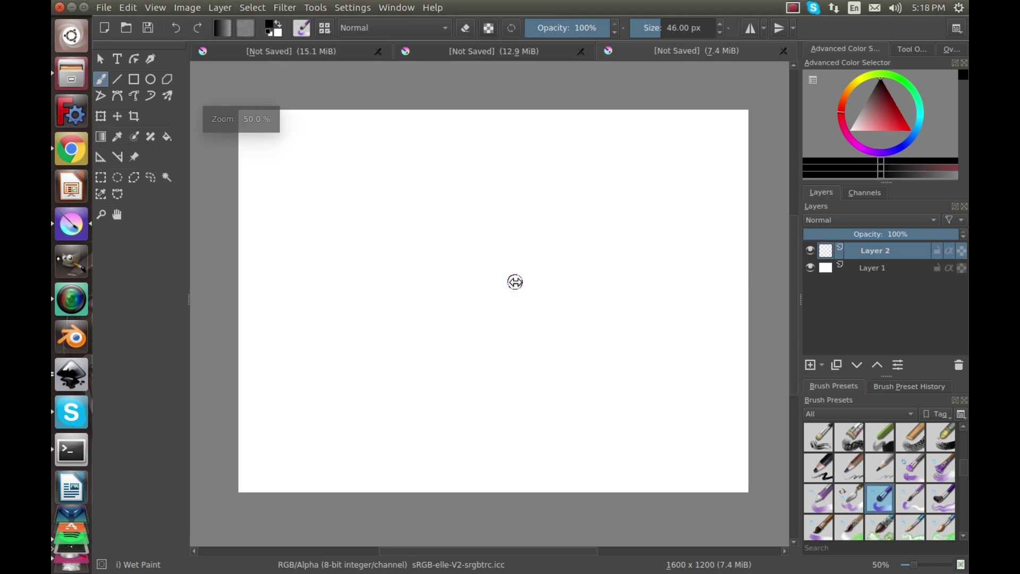
pyautogui.rightClick(459, 304)
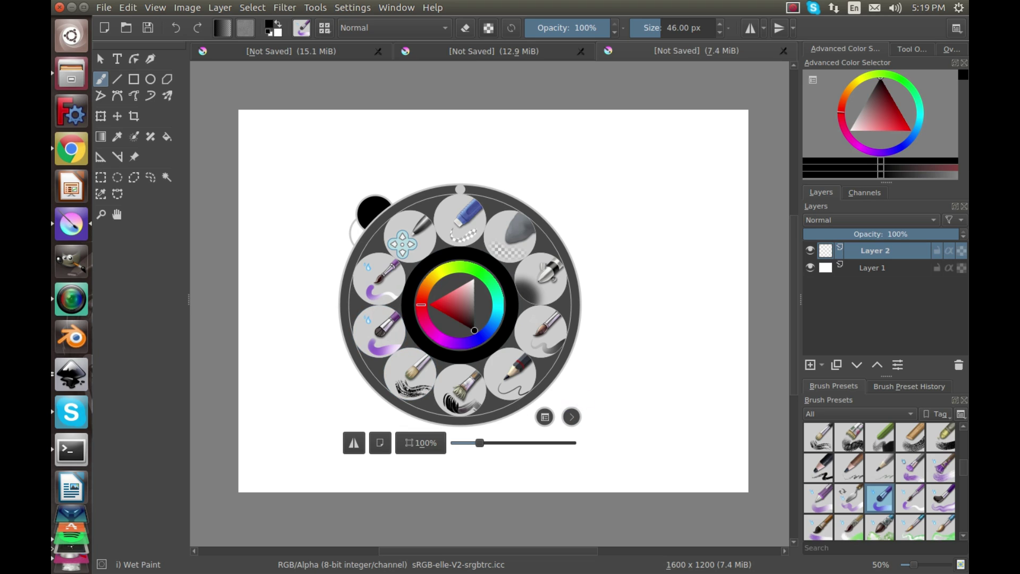
pyautogui.click(645, 297)
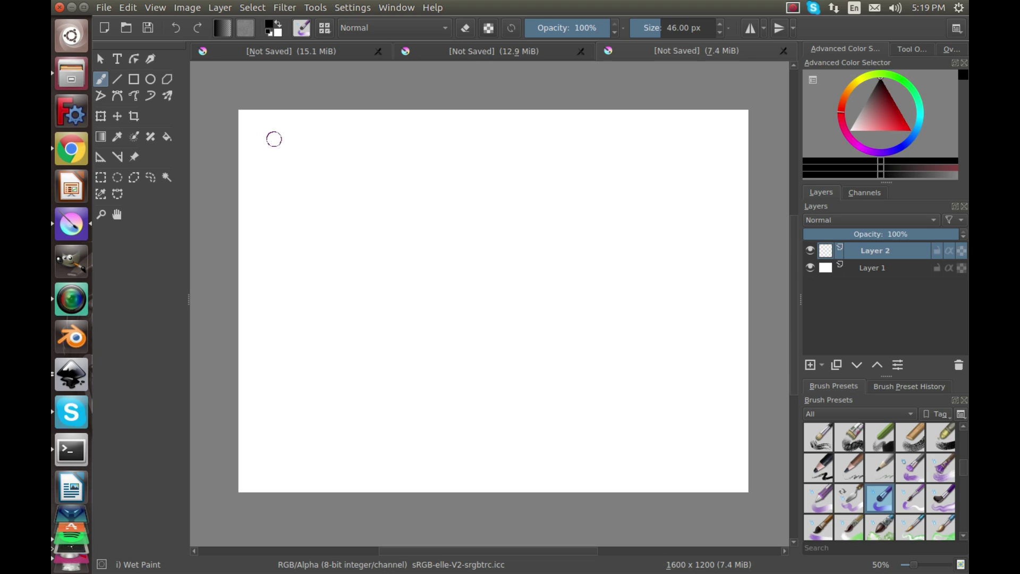
# - Paint a winding black test stroke, then undo it
pyautogui.moveTo(274, 139)
pyautogui.mouseDown()
pyautogui.moveTo(310, 185)
pyautogui.moveTo(351, 168)
pyautogui.moveTo(388, 194)
pyautogui.moveTo(362, 230)
pyautogui.moveTo(383, 255)
pyautogui.moveTo(419, 201)
pyautogui.mouseUp()
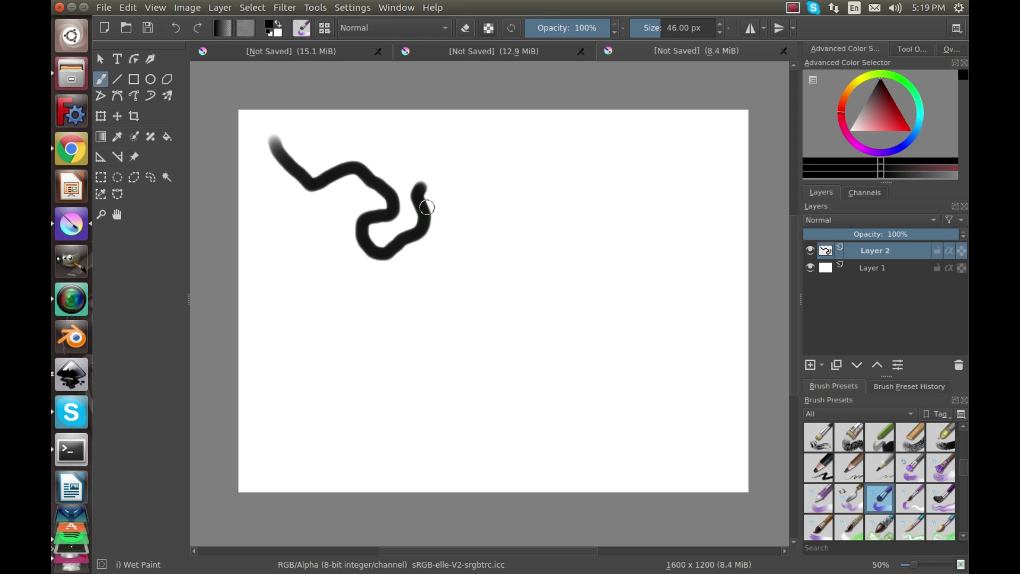
pyautogui.hotkey('ctrl', 'z')
pyautogui.rightClick(428, 199)
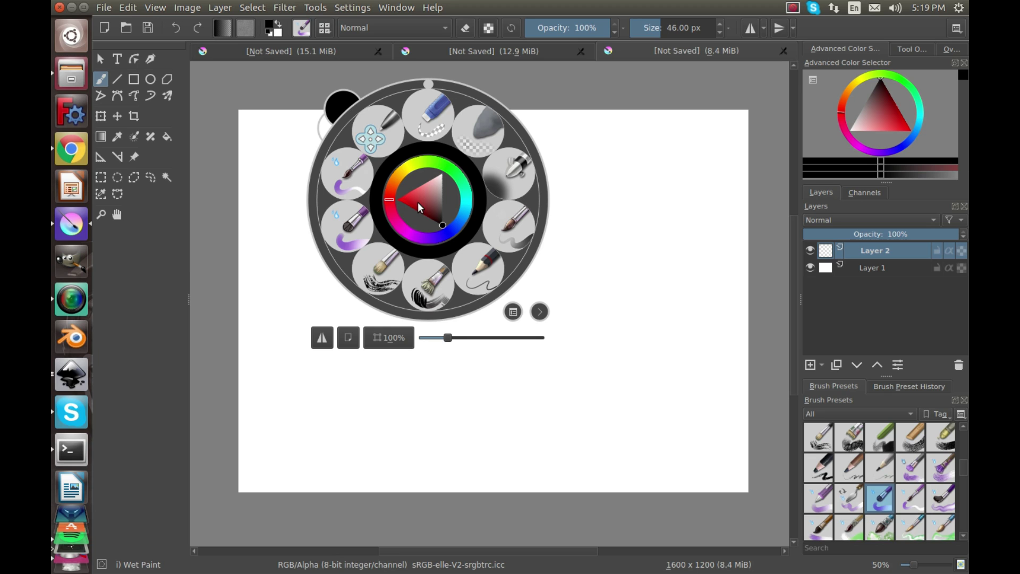
# - Draw a curved Pencil-2 line, then a thick vertical stroke with Wet Paint Details
pyautogui.click(477, 284)
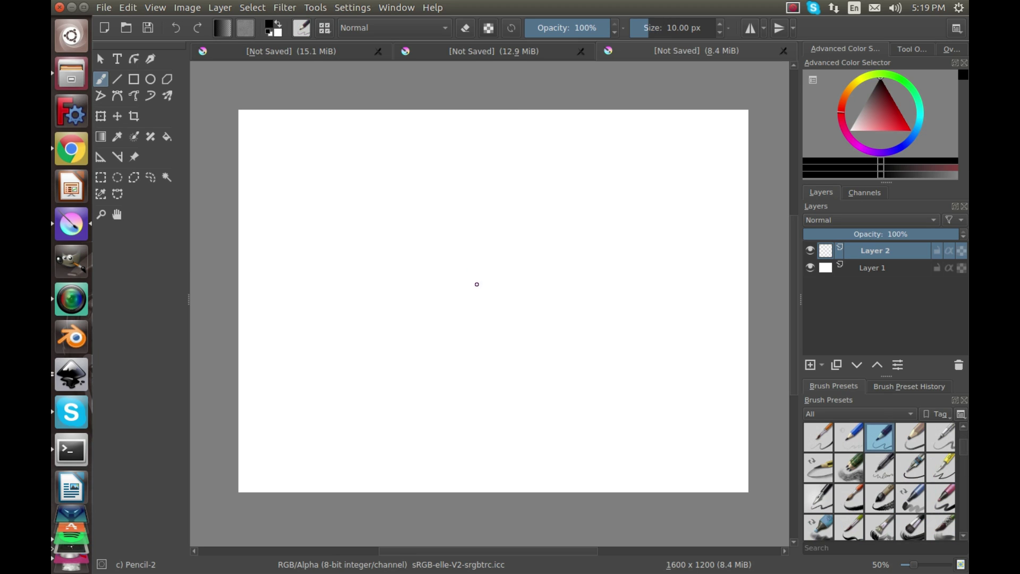
pyautogui.moveTo(485, 198); pyautogui.dragTo(470, 209)
pyautogui.rightClick(470, 210)
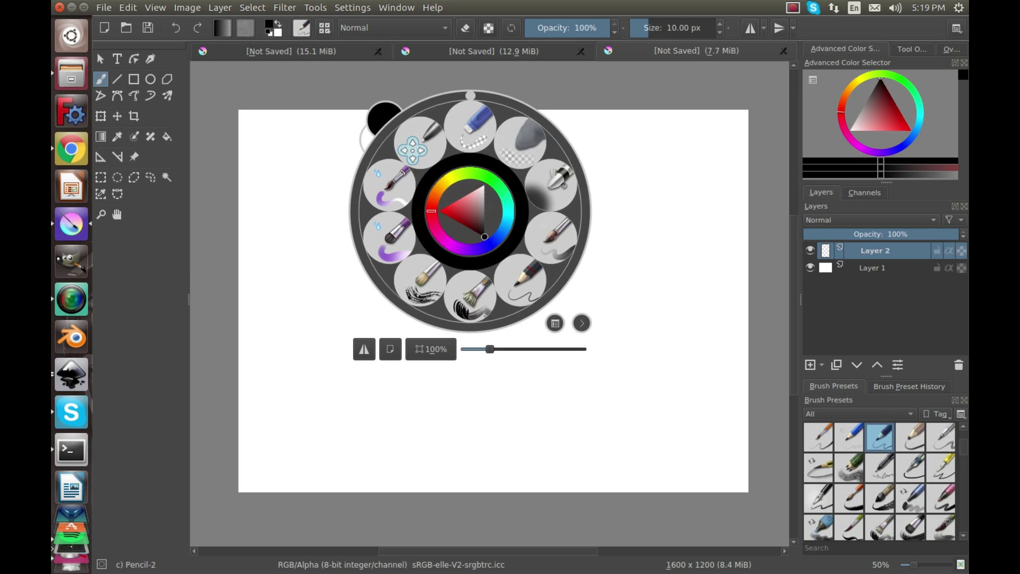
pyautogui.click(418, 158)
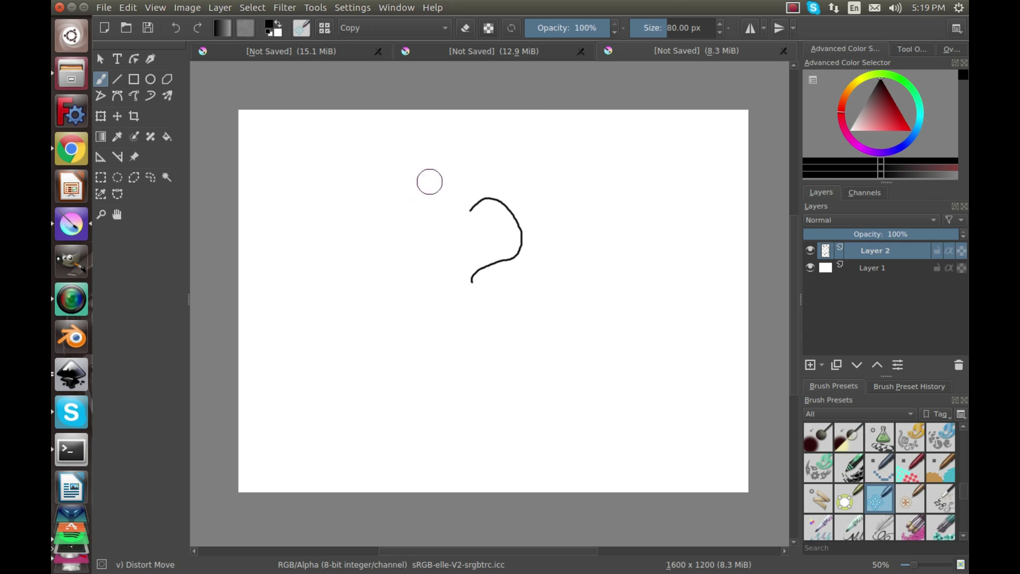
pyautogui.rightClick(472, 171)
pyautogui.click(385, 205)
pyautogui.moveTo(386, 205)
pyautogui.mouseDown()
pyautogui.moveTo(372, 296)
pyautogui.moveTo(402, 339)
pyautogui.moveTo(425, 239)
pyautogui.mouseUp()
# - Paint extra vertical and horizontal strokes around the loop, then undo them
pyautogui.scroll(7, 424, 223)
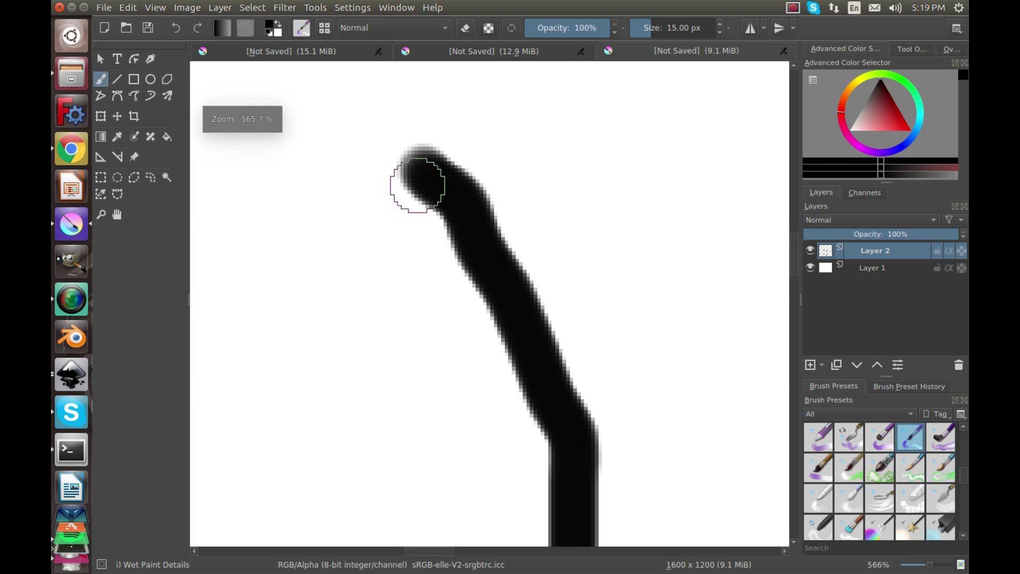
pyautogui.scroll(-3, 409, 186)
pyautogui.moveTo(349, 350); pyautogui.dragTo(362, 227)
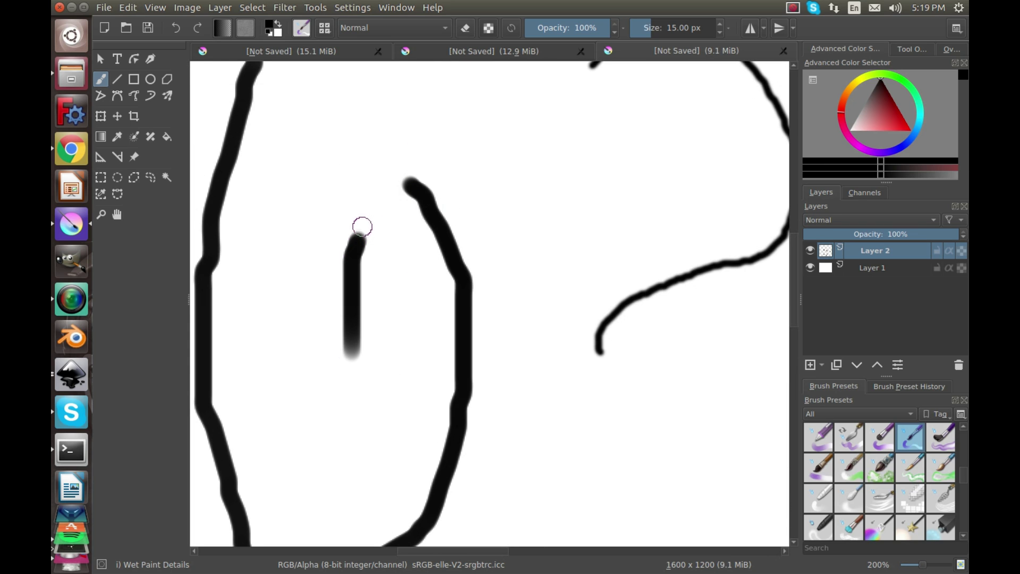
pyautogui.scroll(3, 338, 376)
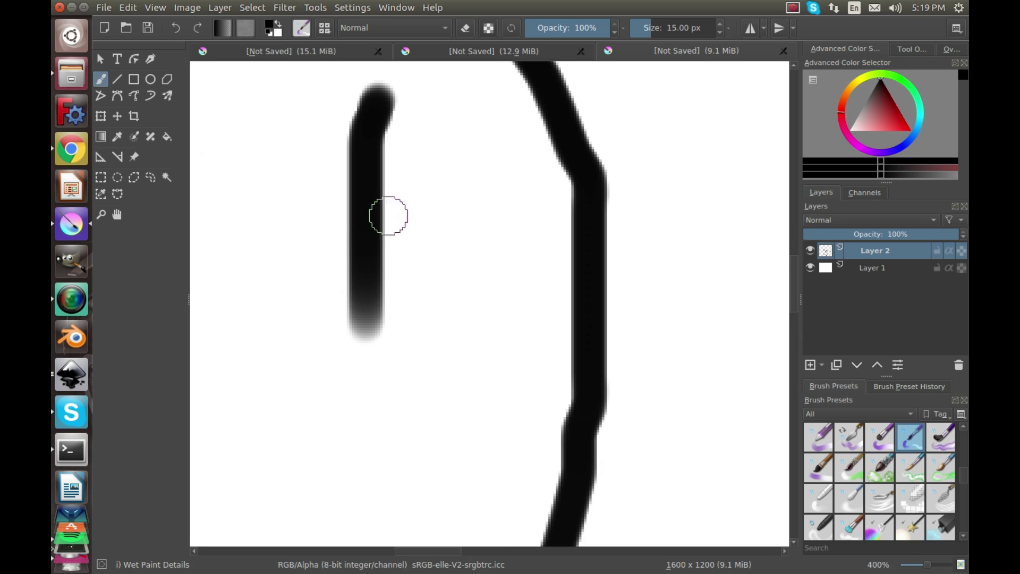
pyautogui.scroll(-3, 467, 148)
pyautogui.moveTo(465, 153); pyautogui.dragTo(475, 282)
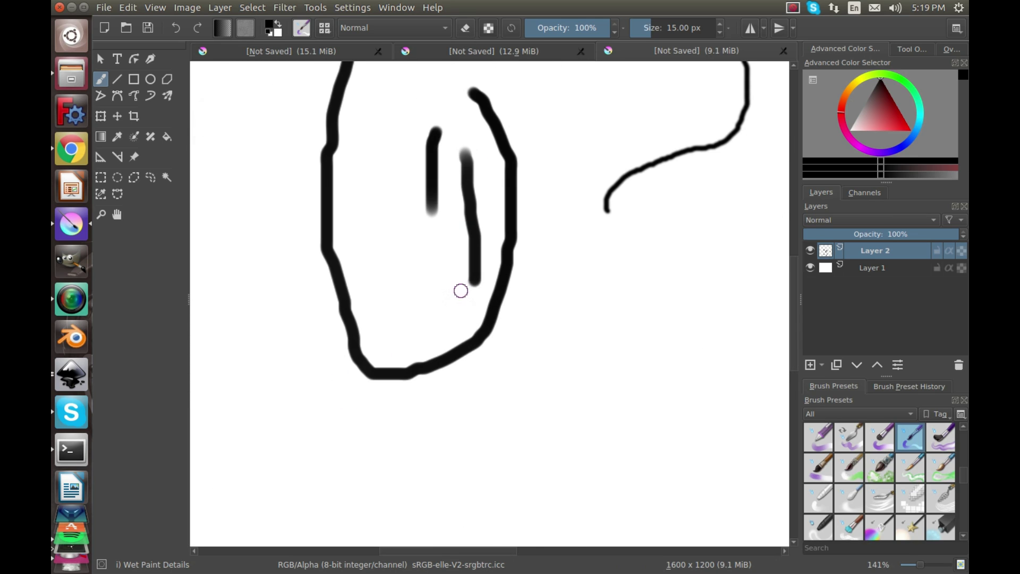
pyautogui.moveTo(408, 299)
pyautogui.mouseDown()
pyautogui.moveTo(545, 275)
pyautogui.moveTo(672, 289)
pyautogui.moveTo(589, 321)
pyautogui.mouseUp()
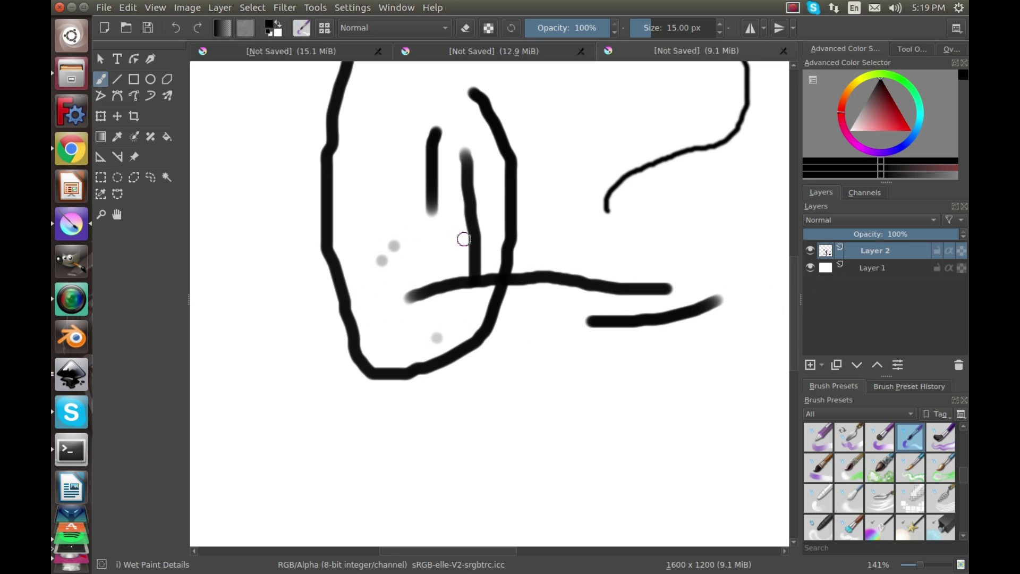
pyautogui.hotkey('ctrl', 'z')
pyautogui.hotkey('ctrl', 'z')
pyautogui.hotkey('ctrl', 'z')
pyautogui.hotkey('ctrl', 'z')
pyautogui.hotkey('ctrl', 'z')
pyautogui.hotkey('ctrl', 'z')
pyautogui.hotkey('ctrl', 'z')
pyautogui.hotkey('ctrl', 'z')
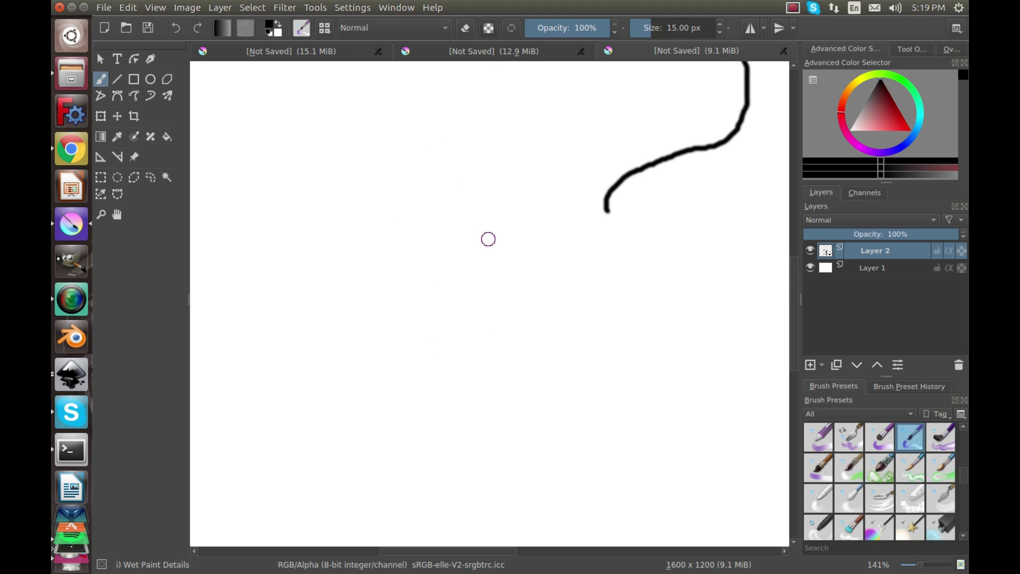
# - Paint thick black Wet Circle strokes below the curve, then zoom out and undo the extras
pyautogui.click(820, 448)
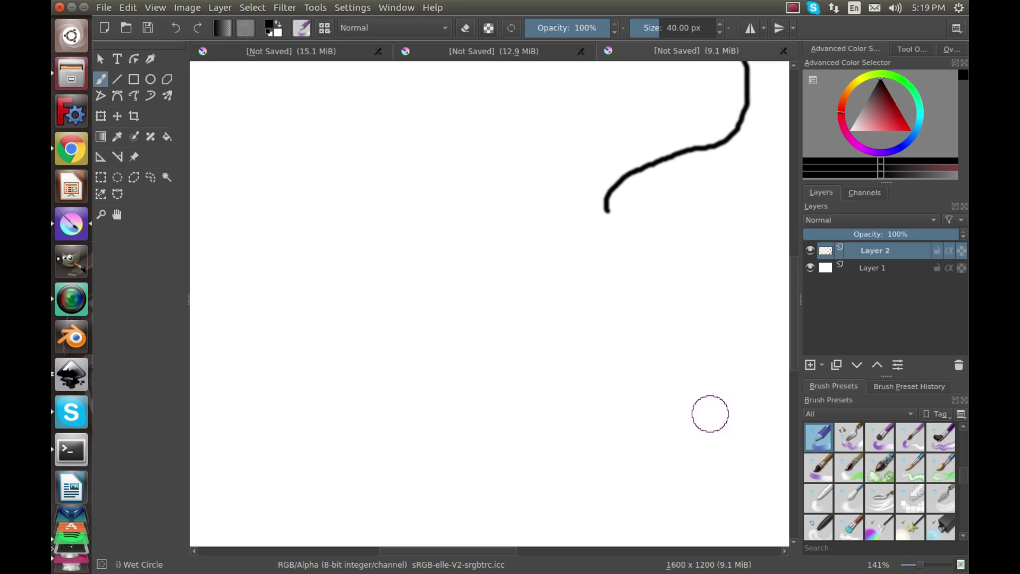
pyautogui.moveTo(633, 321)
pyautogui.mouseDown()
pyautogui.moveTo(585, 346)
pyautogui.moveTo(574, 338)
pyautogui.moveTo(615, 330)
pyautogui.moveTo(577, 305)
pyautogui.moveTo(565, 274)
pyautogui.moveTo(663, 340)
pyautogui.moveTo(685, 384)
pyautogui.mouseUp()
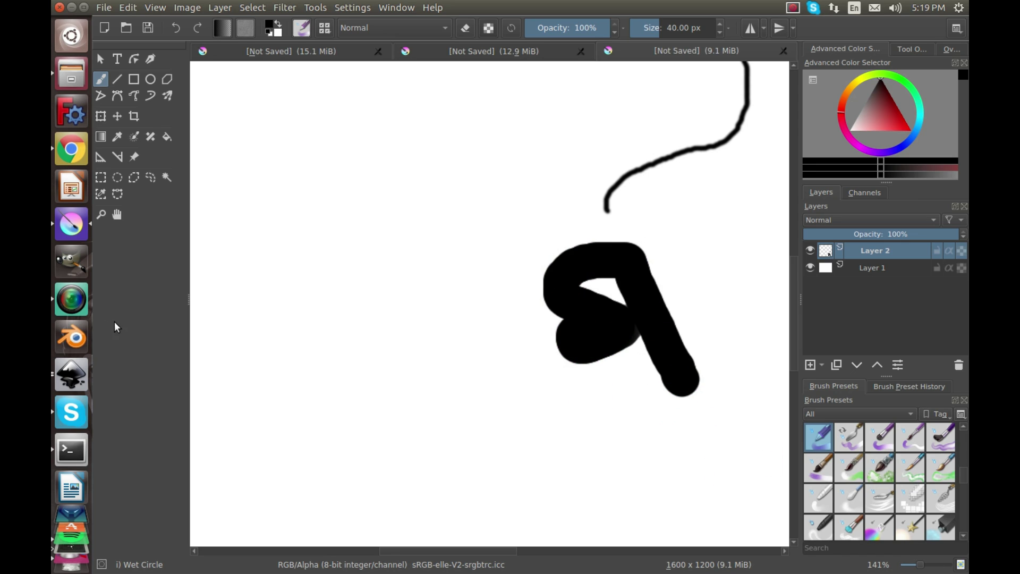
pyautogui.moveTo(674, 432)
pyautogui.mouseDown()
pyautogui.moveTo(575, 402)
pyautogui.moveTo(274, 277)
pyautogui.mouseUp()
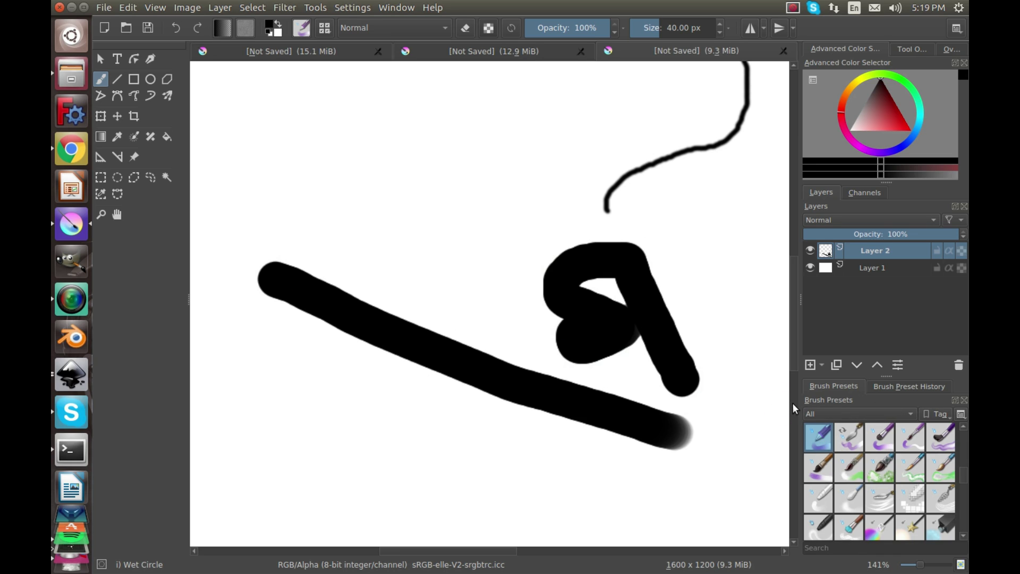
pyautogui.scroll(-5, 929, 438)
pyautogui.scroll(5, 919, 472)
pyautogui.moveTo(450, 211)
pyautogui.mouseDown()
pyautogui.moveTo(463, 263)
pyautogui.moveTo(475, 268)
pyautogui.moveTo(490, 239)
pyautogui.moveTo(483, 198)
pyautogui.mouseUp()
pyautogui.moveTo(444, 138)
pyautogui.mouseDown()
pyautogui.moveTo(550, 157)
pyautogui.moveTo(574, 109)
pyautogui.mouseUp()
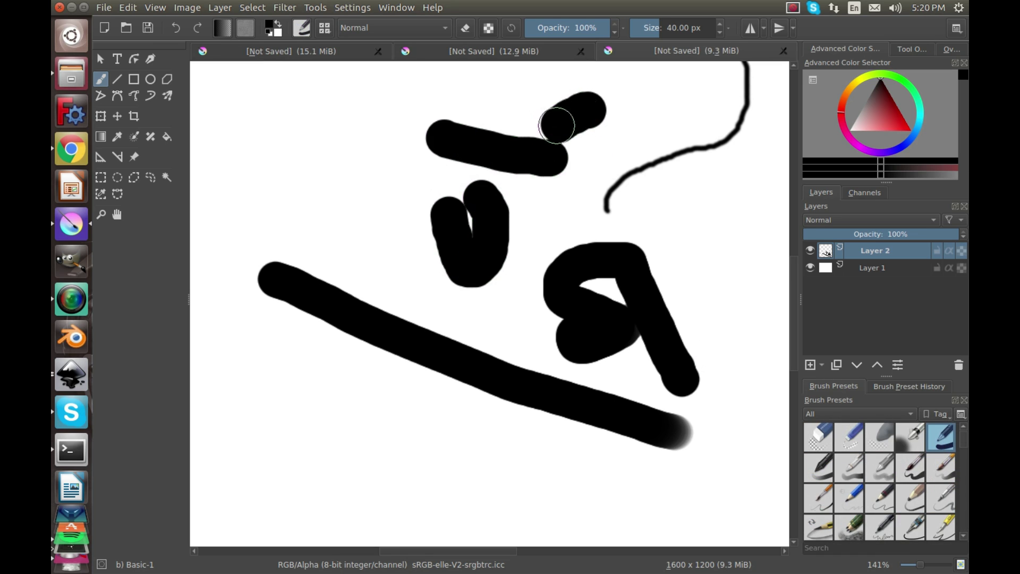
pyautogui.press('-')
pyautogui.press('-')
pyautogui.press('-')
pyautogui.press('-')
pyautogui.hotkey('ctrl', 'z')
pyautogui.hotkey('ctrl', 'z')
pyautogui.hotkey('ctrl', 'z')
# - Paint and undo thick strokes until the canvas is blank
pyautogui.hotkey('ctrl', 'z')
pyautogui.hotkey('ctrl', 'z')
pyautogui.hotkey('ctrl', 'z')
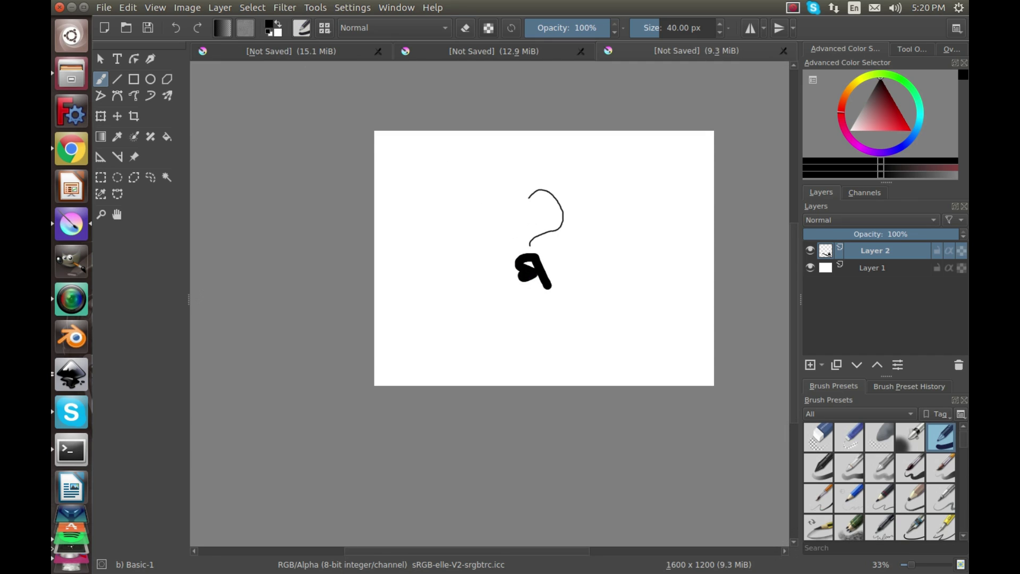
pyautogui.moveTo(647, 250); pyautogui.dragTo(552, 303)
pyautogui.hotkey('ctrl', 'z')
pyautogui.hotkey('ctrl', 'z')
pyautogui.hotkey('ctrl', 'z')
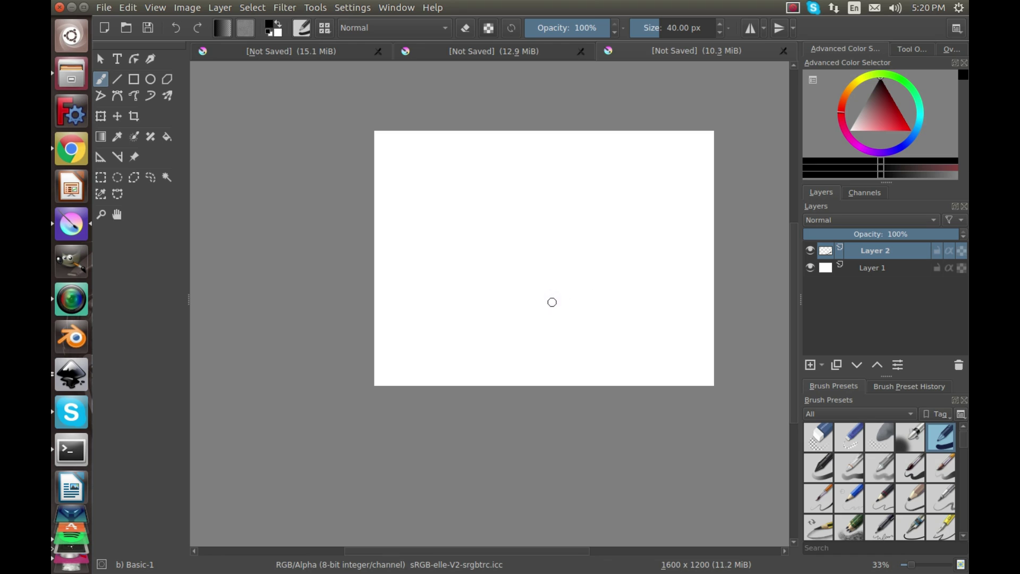
pyautogui.moveTo(572, 250); pyautogui.dragTo(522, 313)
pyautogui.moveTo(495, 277); pyautogui.dragTo(697, 306)
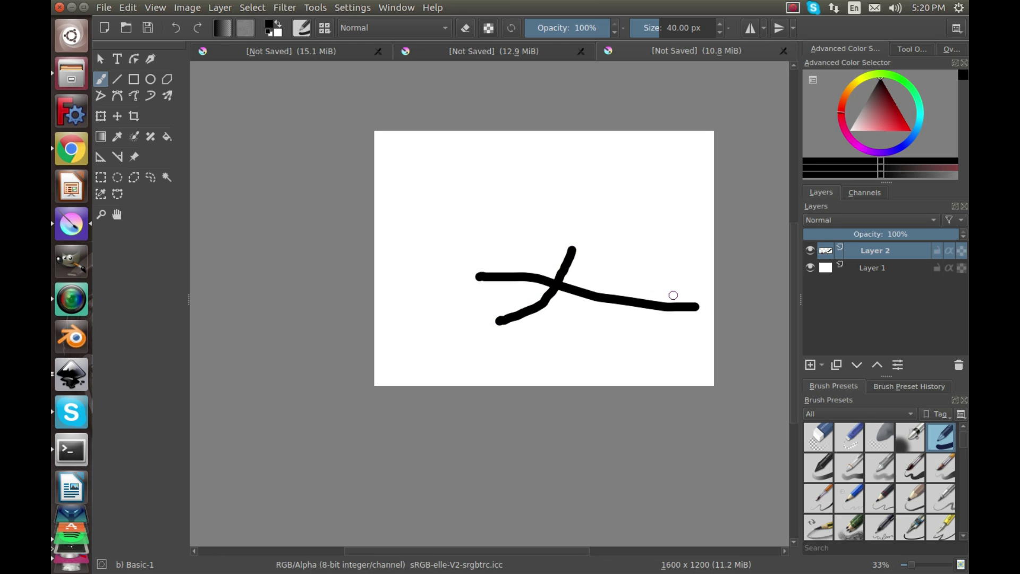
pyautogui.hotkey('ctrl', 'z')
pyautogui.hotkey('ctrl', 'z')
pyautogui.hotkey('ctrl', 'z')
# - Rotate the canvas view about 9 degrees and select the Wet Paint brush
pyautogui.rightClick(614, 227)
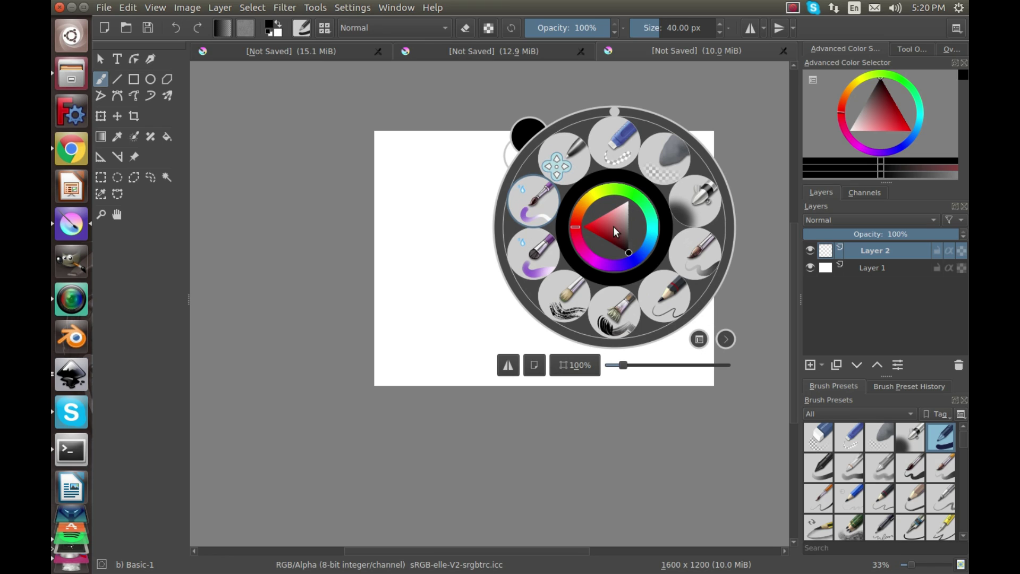
pyautogui.moveTo(614, 109)
pyautogui.mouseDown()
pyautogui.moveTo(633, 110)
pyautogui.moveTo(612, 108)
pyautogui.mouseUp()
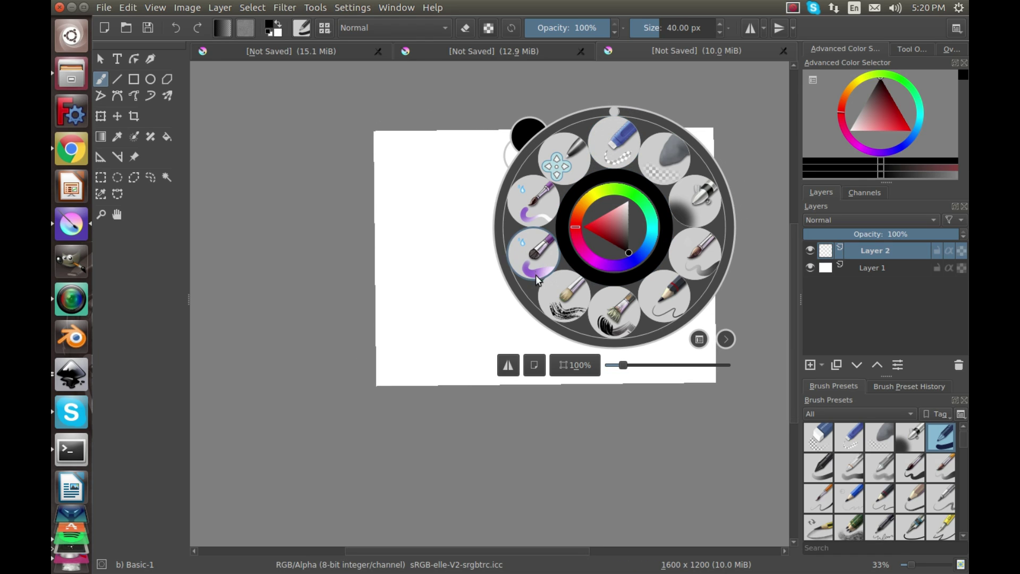
pyautogui.click(533, 254)
# - Paint a short Wet Paint diagonal and a thinner arc above it
pyautogui.moveTo(479, 292); pyautogui.dragTo(546, 237)
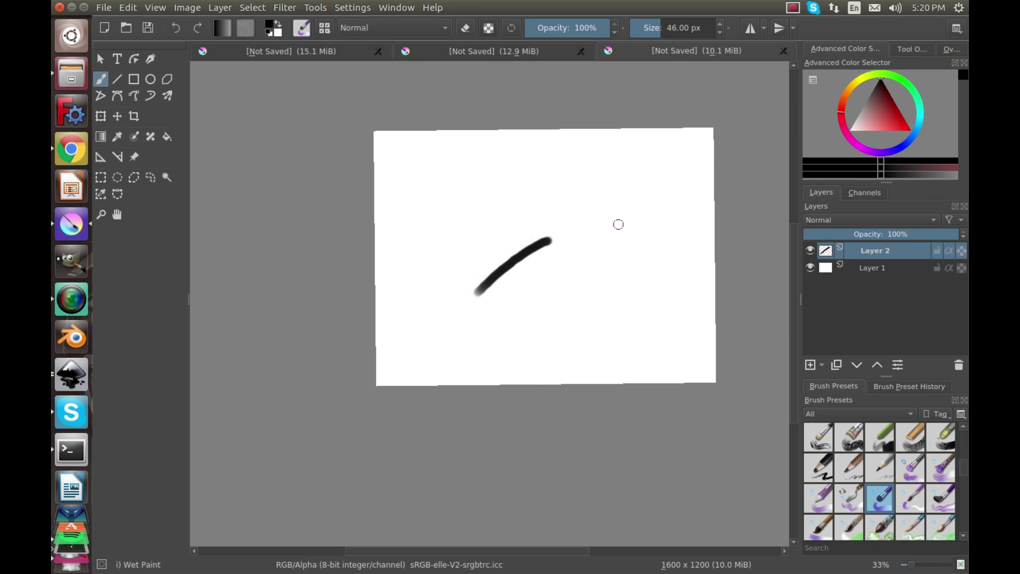
pyautogui.rightClick(602, 243)
pyautogui.click(509, 226)
pyautogui.moveTo(468, 234); pyautogui.dragTo(525, 215)
# - Paint two rough diagonals with the Bristles-2 Flat Rough brush
pyautogui.rightClick(526, 215)
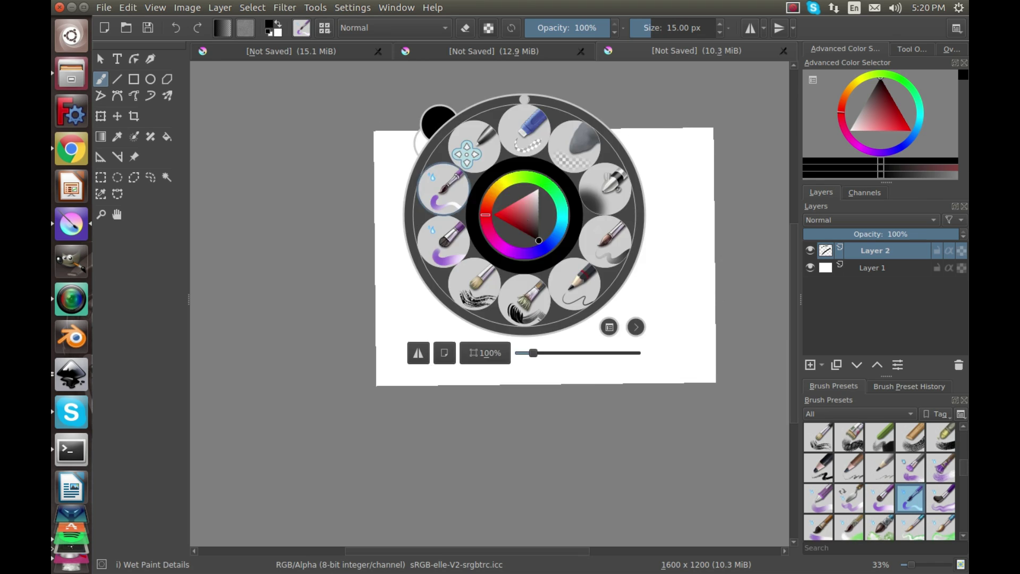
pyautogui.click(534, 295)
pyautogui.moveTo(602, 248); pyautogui.dragTo(543, 291)
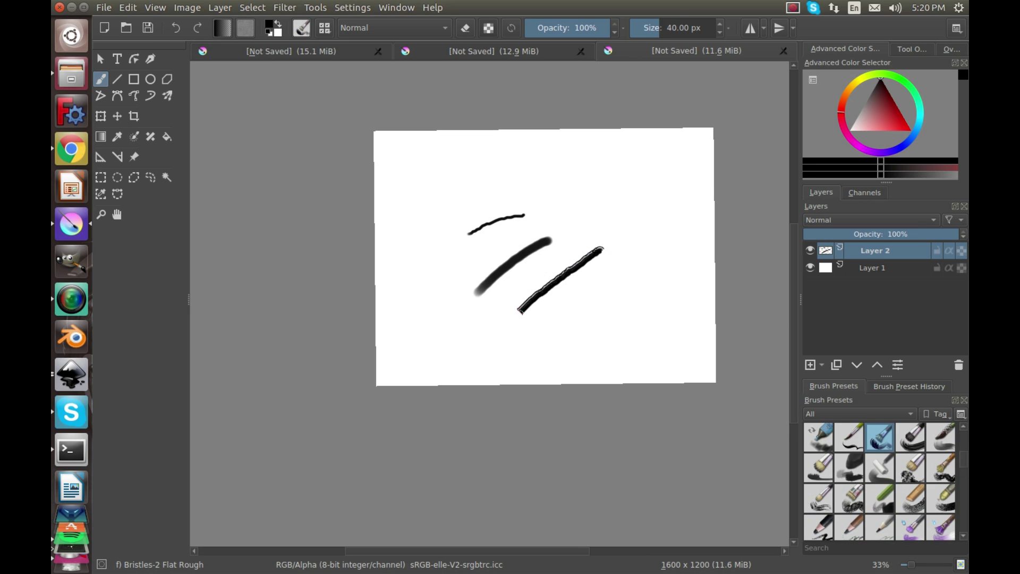
pyautogui.scroll(4, 521, 310)
pyautogui.scroll(-4, 521, 311)
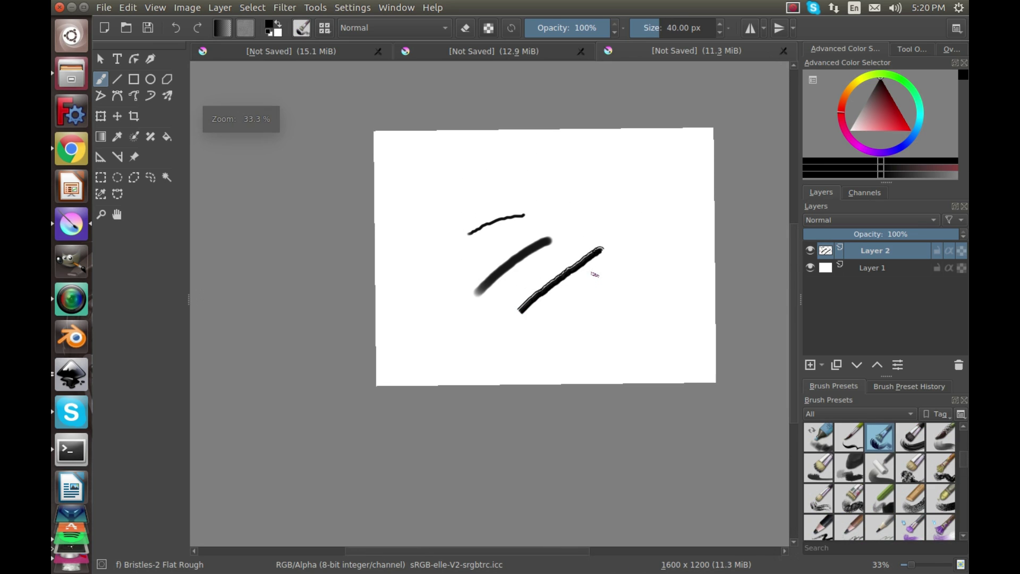
pyautogui.moveTo(595, 274); pyautogui.dragTo(561, 318)
# - Paint a thick bottom swoosh with the 40 px Basic-5 Size Opacity brush
pyautogui.rightClick(637, 256)
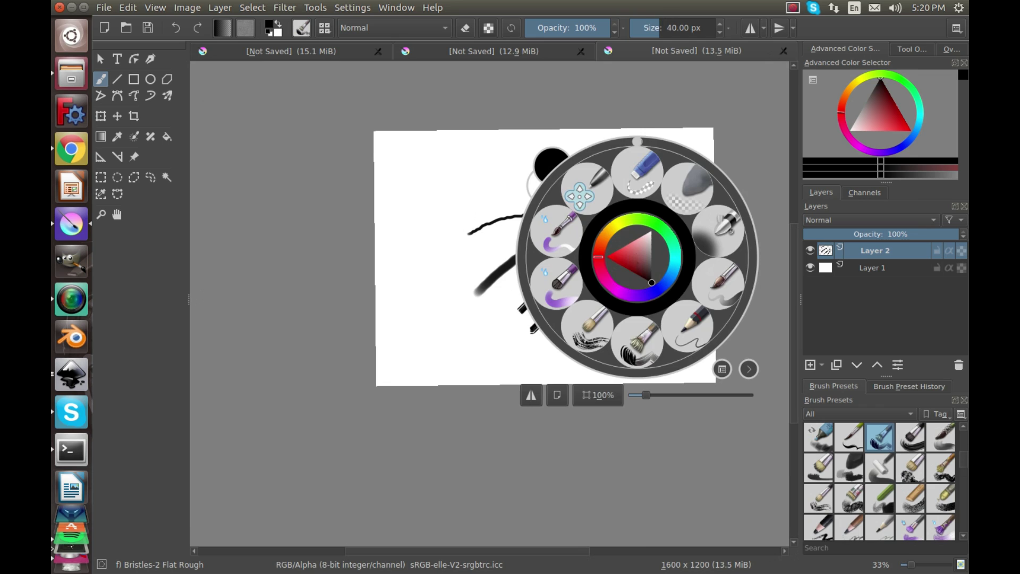
pyautogui.click(691, 307)
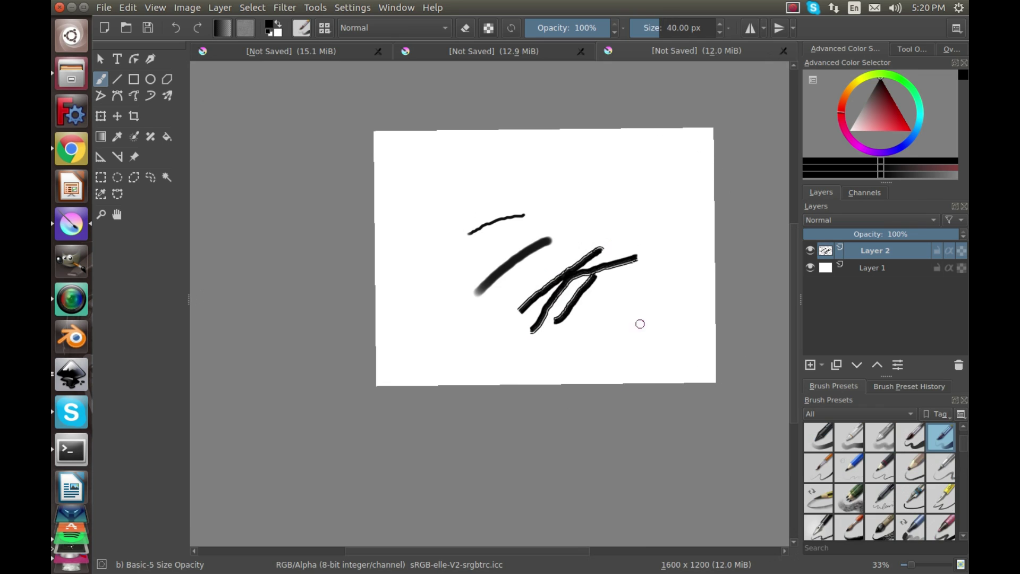
pyautogui.moveTo(633, 329)
pyautogui.mouseDown()
pyautogui.moveTo(607, 339)
pyautogui.moveTo(508, 344)
pyautogui.moveTo(598, 272)
pyautogui.mouseUp()
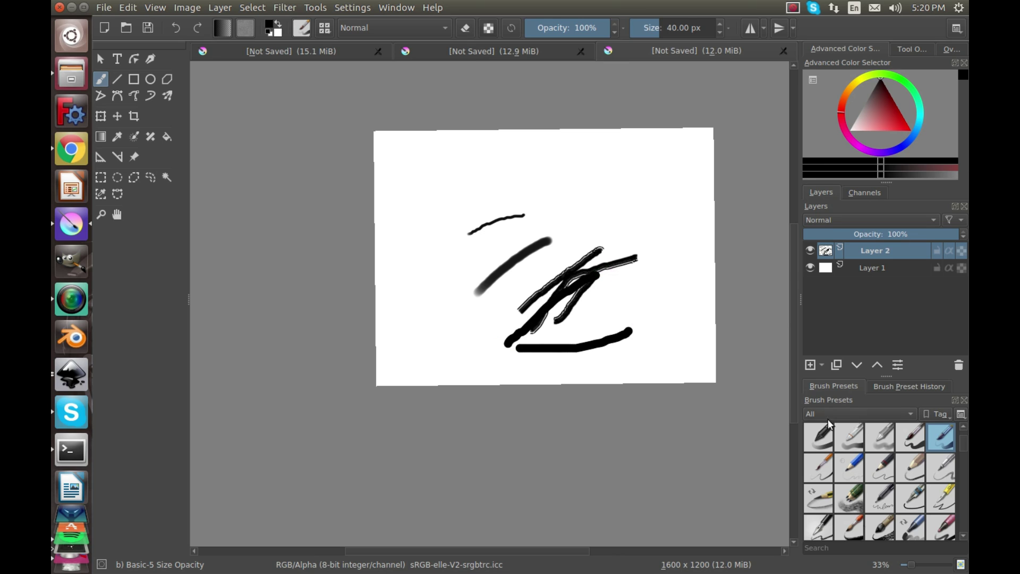
# - Stamp grey hearts at upper right with the 500 px Stamp Hearts brush, then undo them
pyautogui.scroll(-3, 858, 481)
pyautogui.scroll(-5, 877, 469)
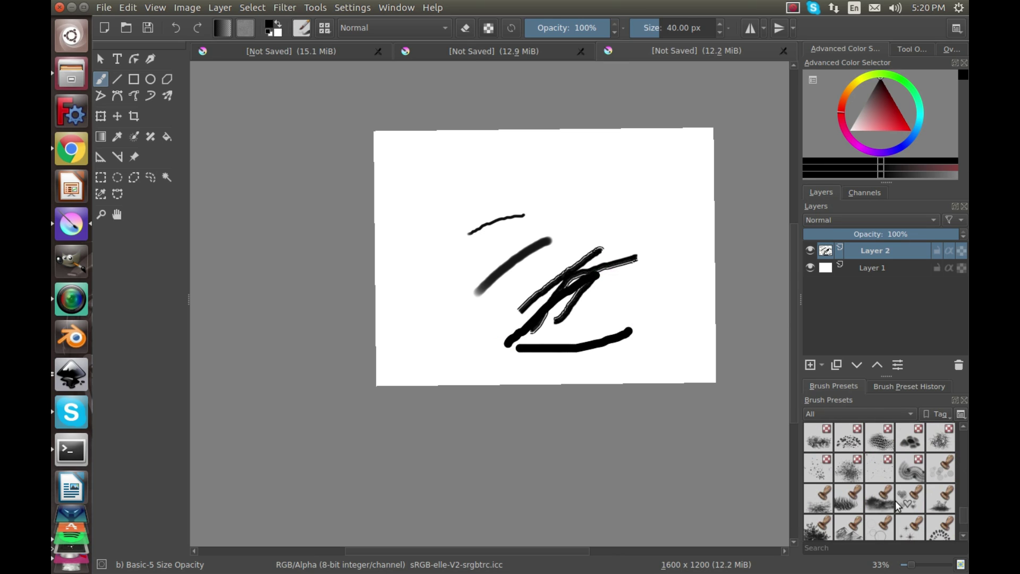
pyautogui.click(910, 498)
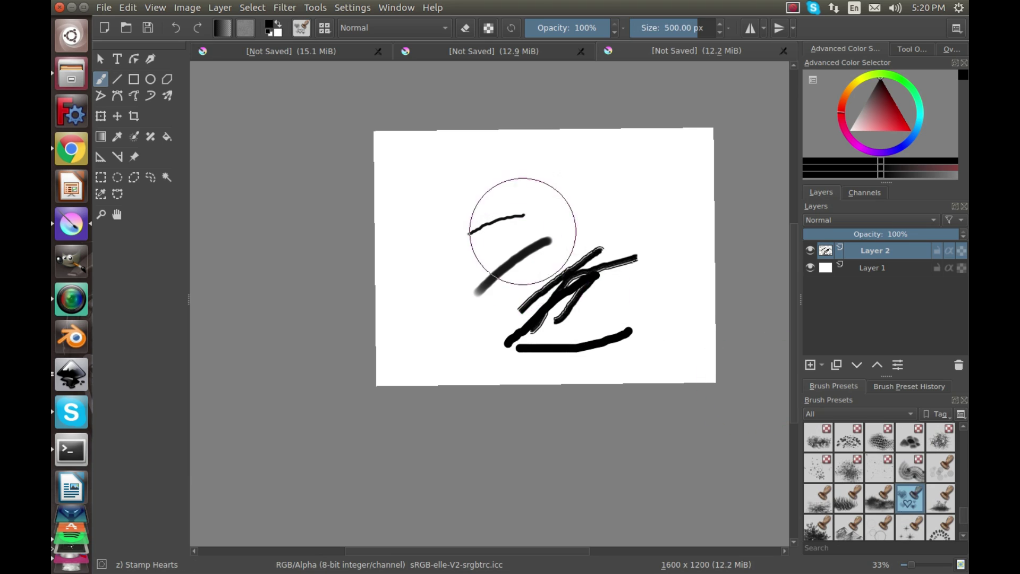
pyautogui.moveTo(593, 203); pyautogui.dragTo(613, 252)
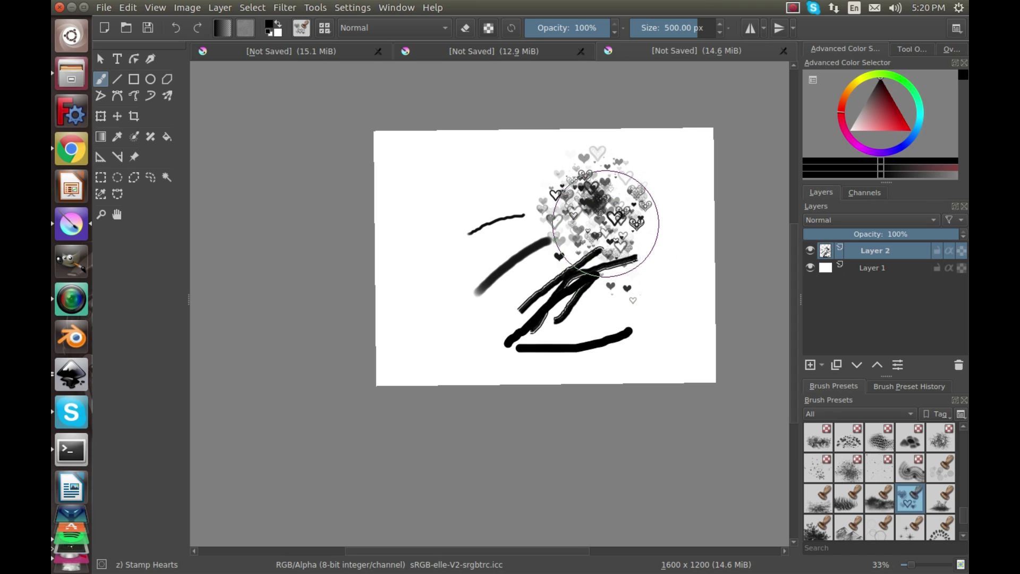
pyautogui.hotkey('ctrl', 'z')
# - Clear the layer, paint a black Stamp Grass band across the middle, and select Stamp Leaves
pyautogui.hotkey('ctrl', 'z')
pyautogui.hotkey('ctrl', 'z')
pyautogui.hotkey('ctrl', 'z')
pyautogui.hotkey('ctrl', 'z')
pyautogui.hotkey('ctrl', 'z')
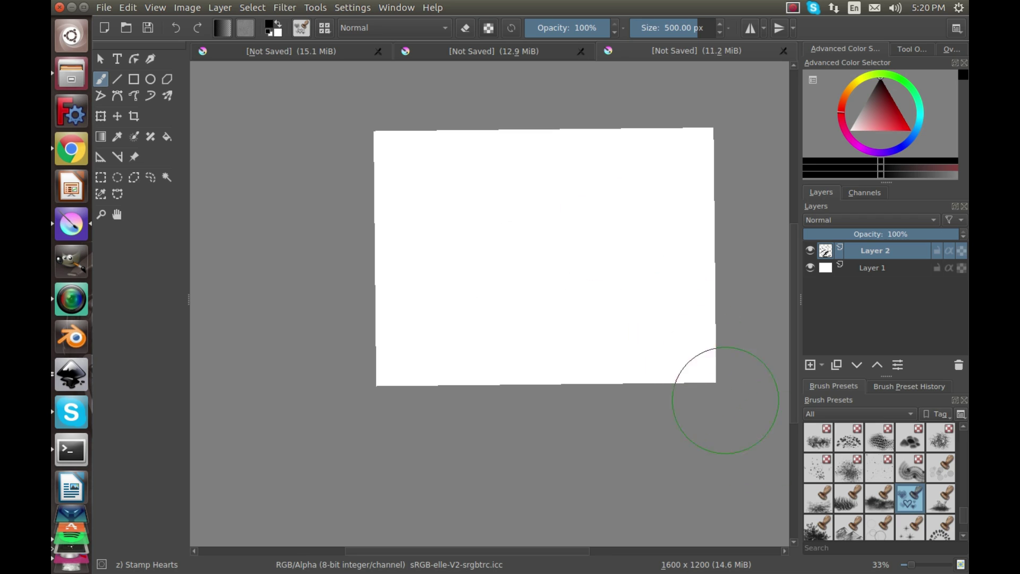
pyautogui.click(851, 502)
pyautogui.moveTo(532, 298)
pyautogui.mouseDown()
pyautogui.moveTo(546, 280)
pyautogui.moveTo(525, 294)
pyautogui.moveTo(595, 292)
pyautogui.moveTo(572, 302)
pyautogui.moveTo(540, 301)
pyautogui.moveTo(680, 295)
pyautogui.moveTo(403, 303)
pyautogui.moveTo(555, 318)
pyautogui.moveTo(501, 310)
pyautogui.moveTo(682, 317)
pyautogui.moveTo(650, 306)
pyautogui.moveTo(710, 307)
pyautogui.moveTo(385, 314)
pyautogui.moveTo(394, 296)
pyautogui.moveTo(386, 308)
pyautogui.moveTo(450, 309)
pyautogui.mouseUp()
pyautogui.hotkey('ctrl', 'z')
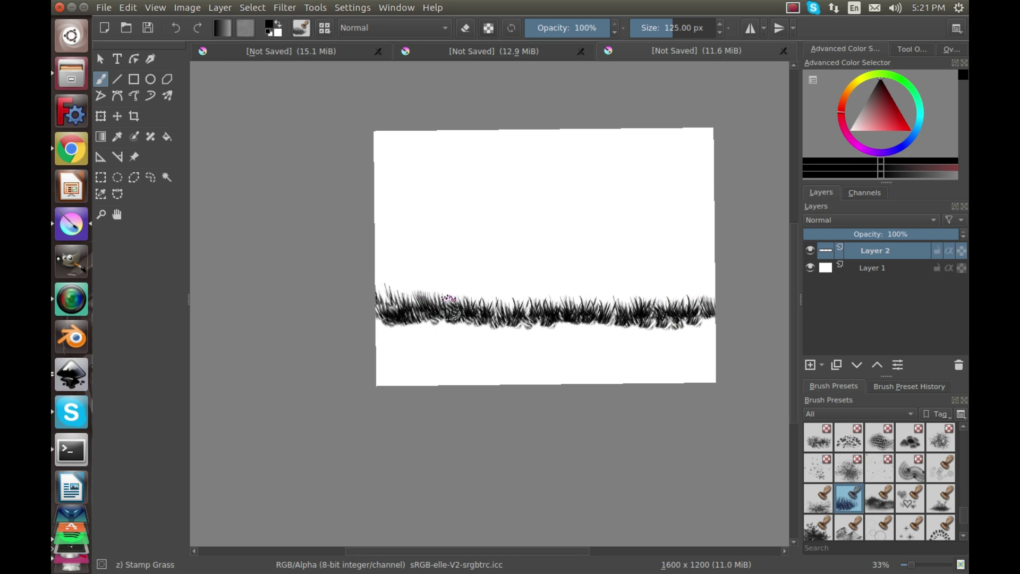
pyautogui.click(807, 530)
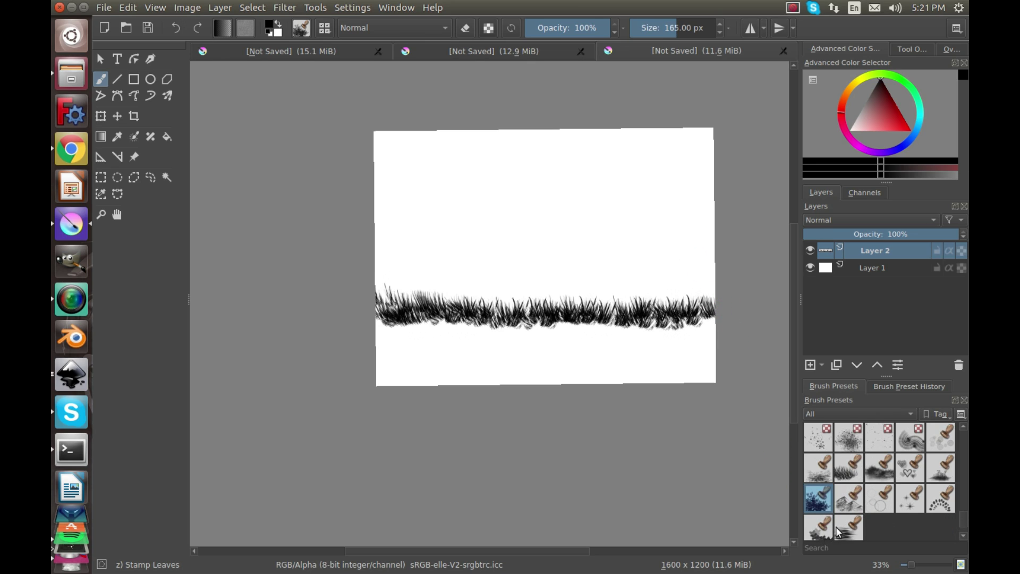
# - Stamp dark mountains above the grass with the 360 px Stamp Mountains Distant brush
pyautogui.click(855, 504)
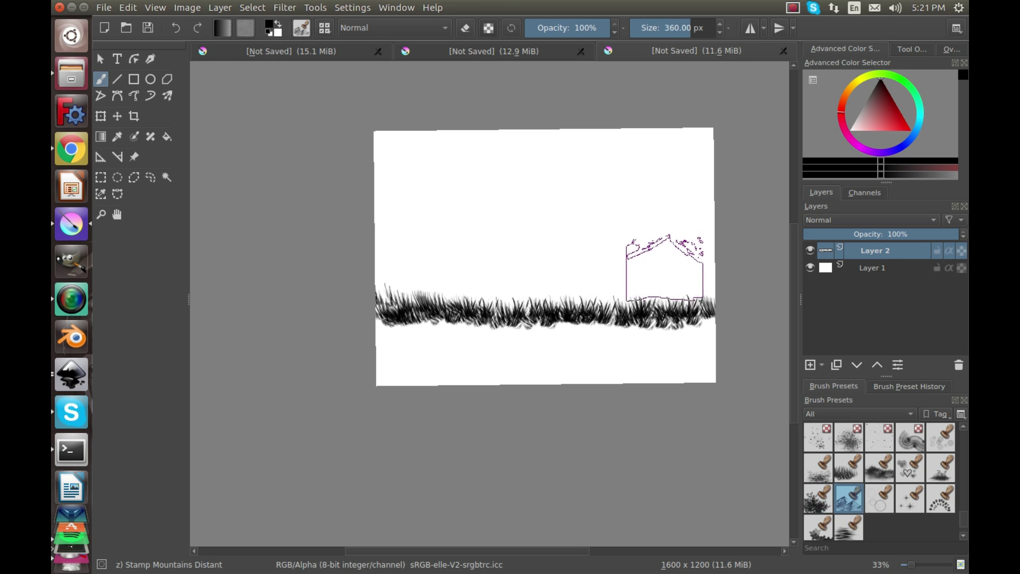
pyautogui.click(677, 268)
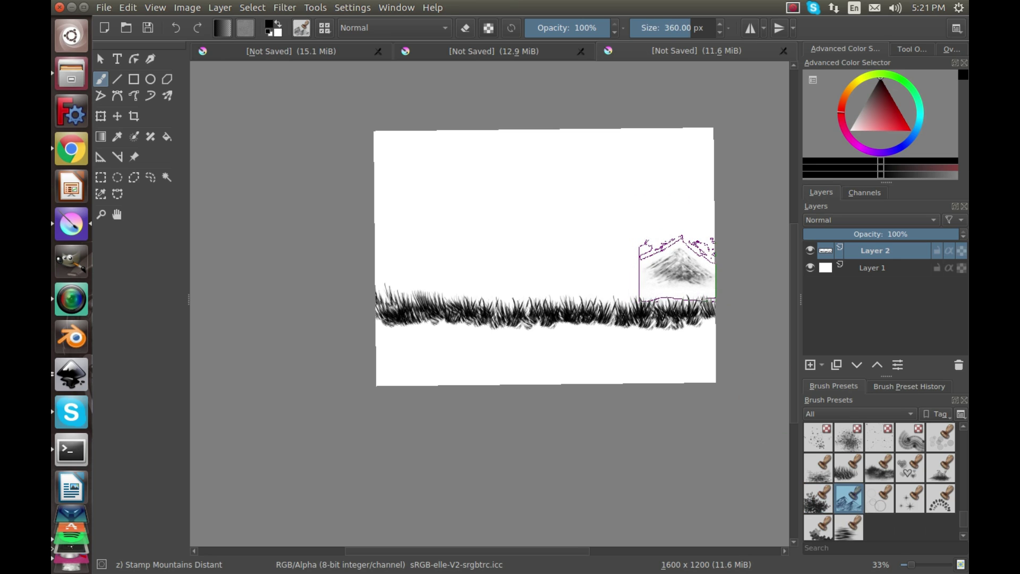
pyautogui.click(677, 268)
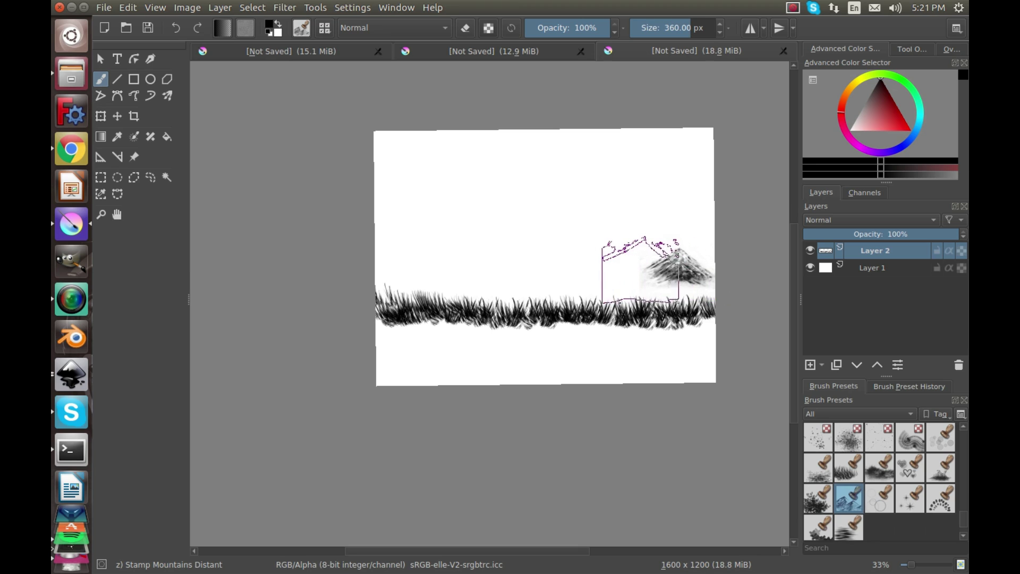
pyautogui.click(629, 270)
pyautogui.moveTo(629, 269)
pyautogui.mouseDown()
pyautogui.moveTo(585, 250)
pyautogui.moveTo(529, 272)
pyautogui.moveTo(515, 269)
pyautogui.moveTo(536, 260)
pyautogui.moveTo(487, 266)
pyautogui.moveTo(458, 282)
pyautogui.moveTo(407, 277)
pyautogui.moveTo(417, 252)
pyautogui.moveTo(407, 277)
pyautogui.mouseUp()
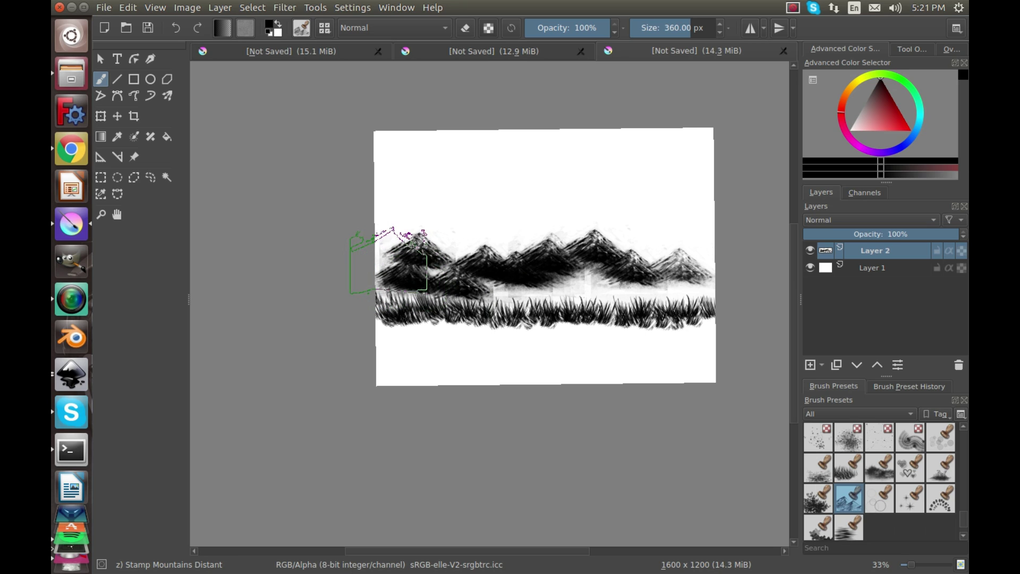
pyautogui.moveTo(520, 295)
pyautogui.mouseDown()
pyautogui.moveTo(554, 298)
pyautogui.moveTo(582, 282)
pyautogui.moveTo(696, 293)
pyautogui.mouseUp()
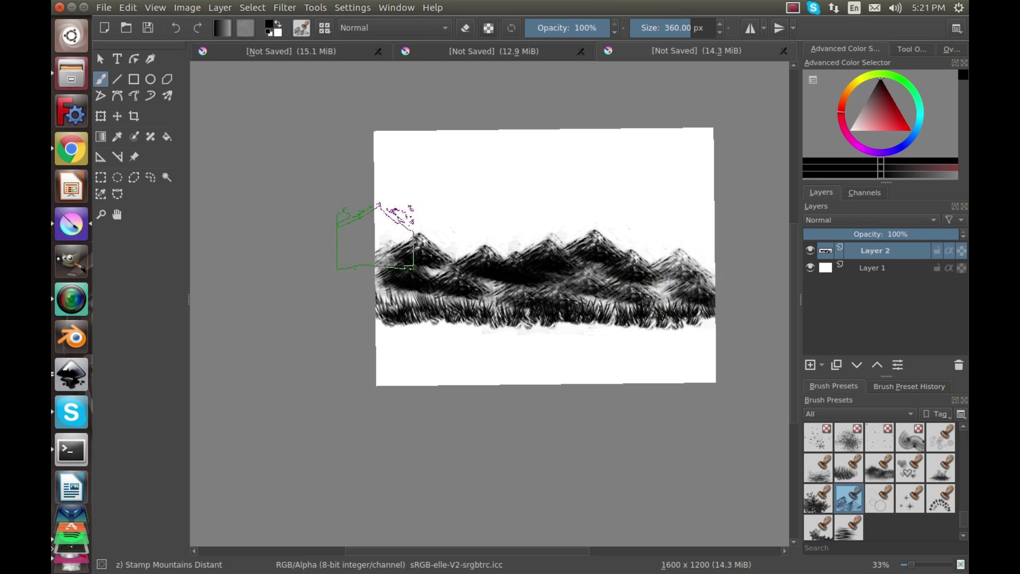
pyautogui.moveTo(460, 274); pyautogui.dragTo(468, 275)
pyautogui.click(685, 322)
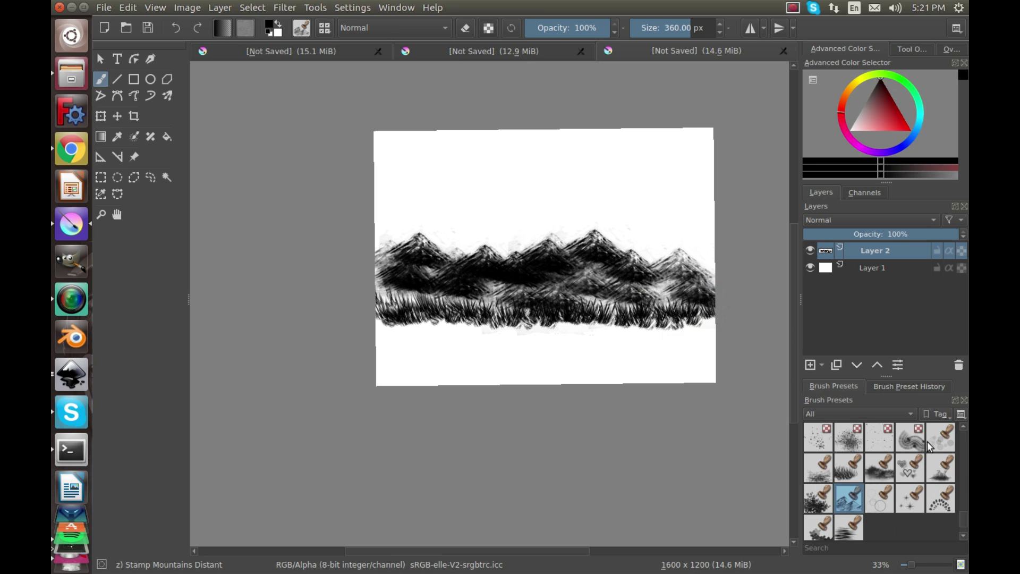
# - Undo trial Stamp Vegetal birds, then drag a streaky cloud band with 220 px Stamp Water
pyautogui.scroll(-1, 835, 510)
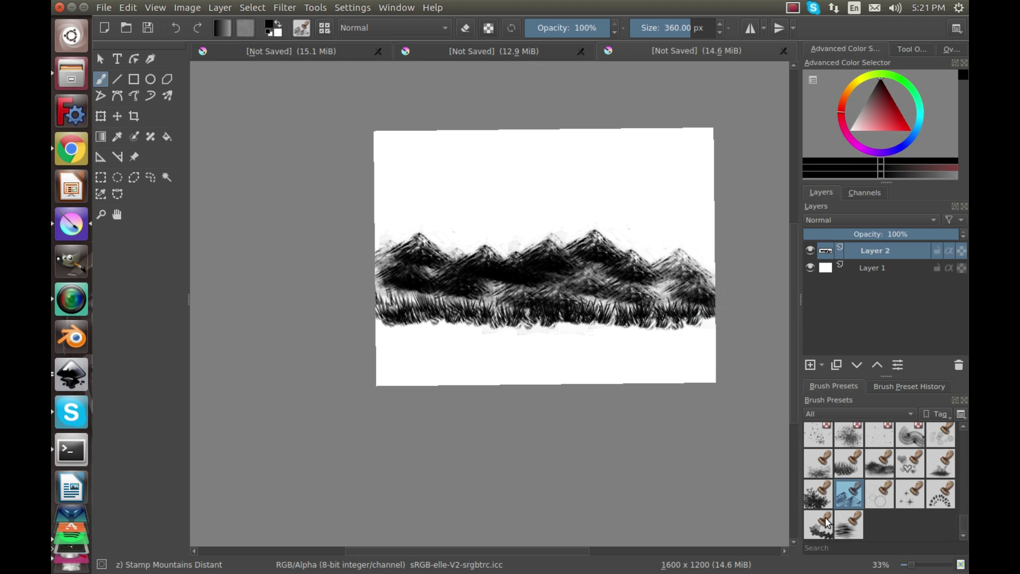
pyautogui.click(825, 523)
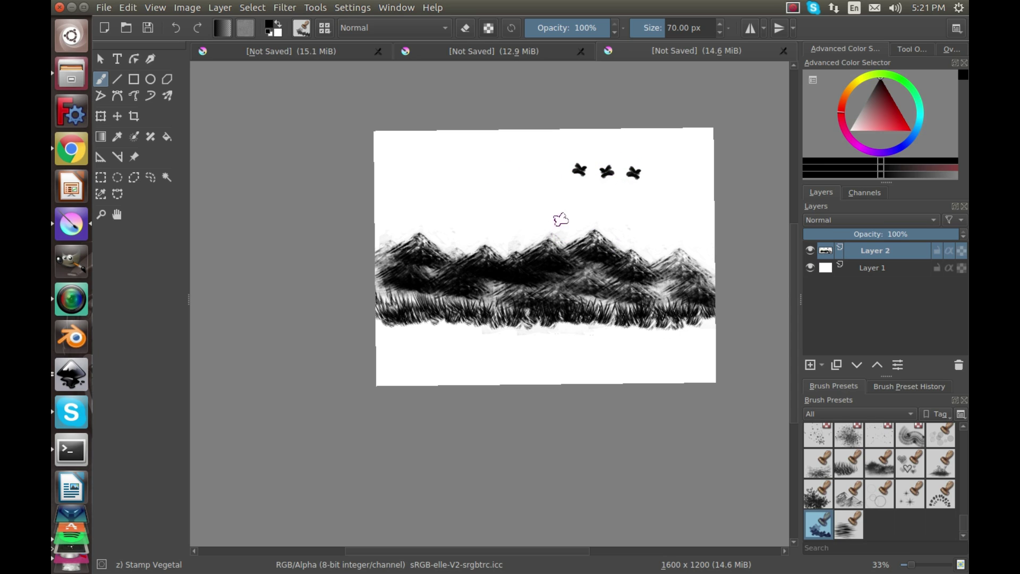
pyautogui.hotkey('ctrl', 'z')
pyautogui.hotkey('ctrl', 'z')
pyautogui.hotkey('ctrl', 'z')
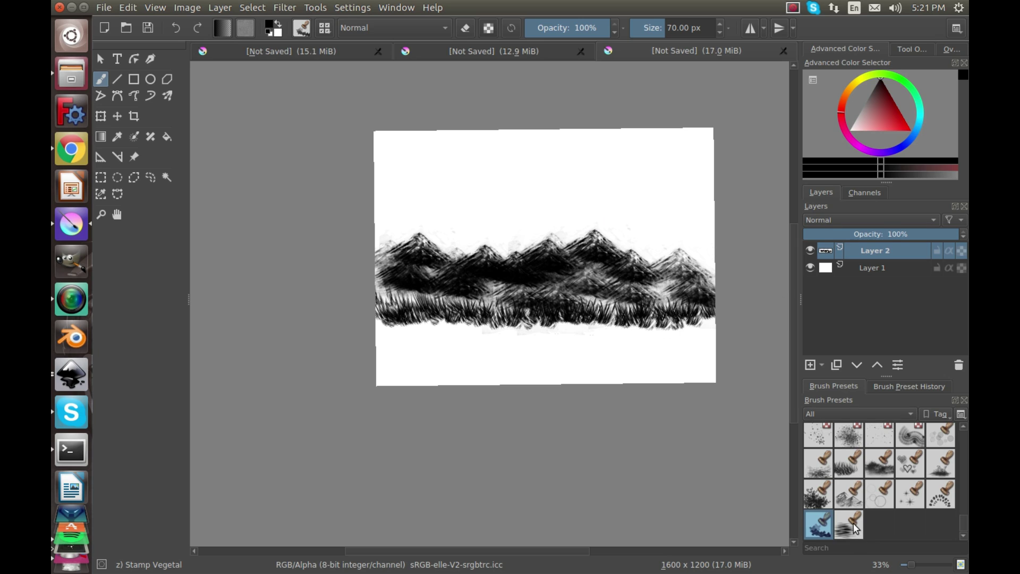
pyautogui.click(849, 525)
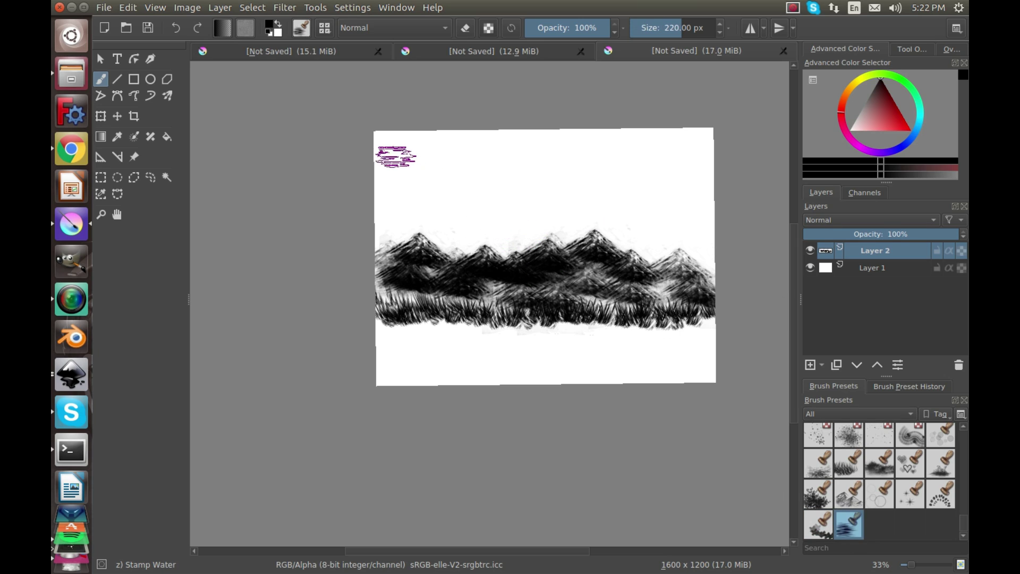
pyautogui.moveTo(396, 157)
pyautogui.mouseDown()
pyautogui.moveTo(458, 170)
pyautogui.moveTo(566, 154)
pyautogui.moveTo(695, 163)
pyautogui.moveTo(588, 180)
pyautogui.moveTo(472, 168)
pyautogui.moveTo(671, 164)
pyautogui.moveTo(587, 155)
pyautogui.moveTo(568, 172)
pyautogui.moveTo(628, 162)
pyautogui.moveTo(407, 153)
pyautogui.moveTo(401, 169)
pyautogui.moveTo(448, 177)
pyautogui.moveTo(406, 183)
pyautogui.mouseUp()
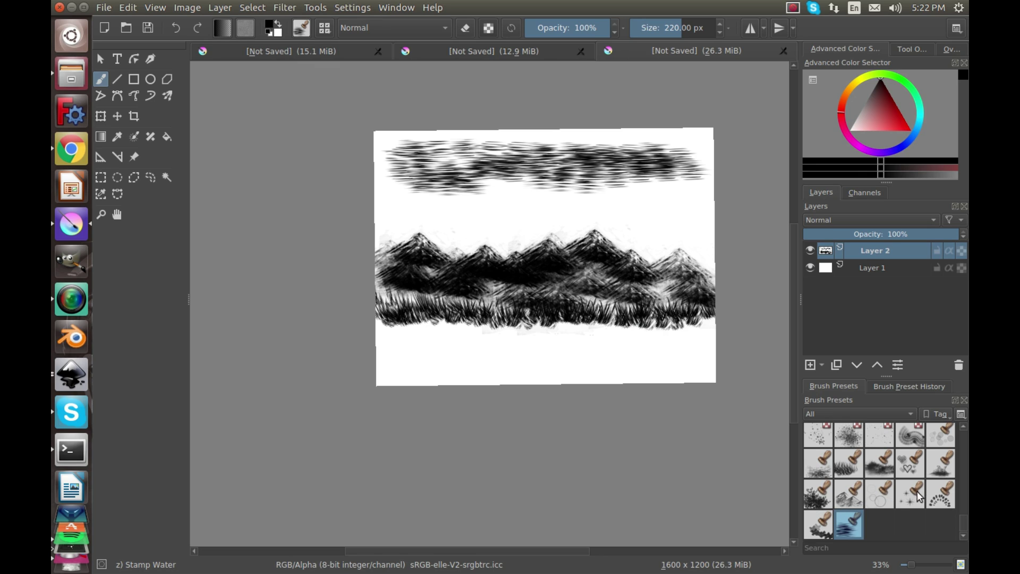
# - Stamp herbal clumps and darker grass patches along the bottom of the canvas
pyautogui.click(929, 470)
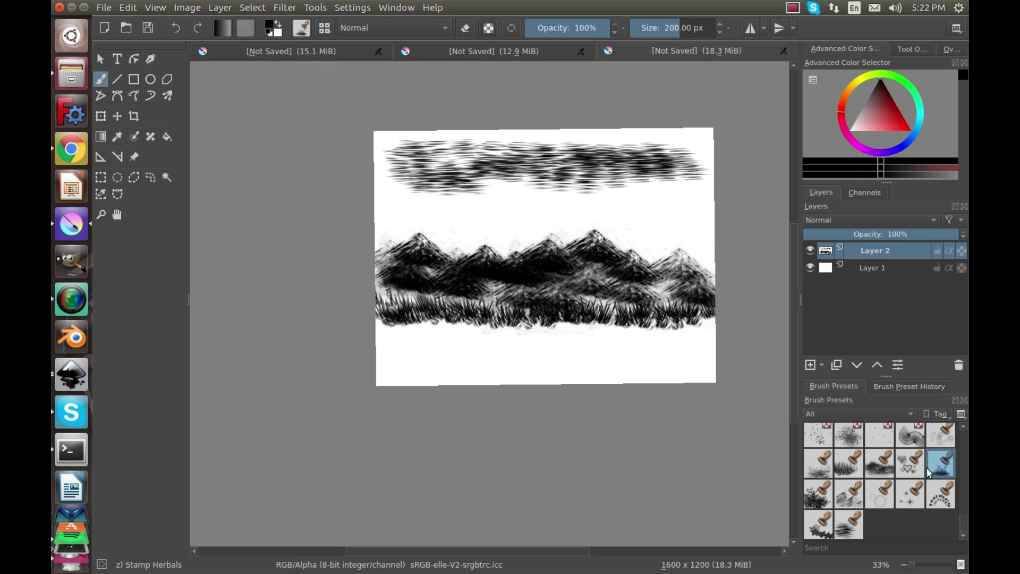
pyautogui.moveTo(688, 333)
pyautogui.mouseDown()
pyautogui.moveTo(660, 356)
pyautogui.moveTo(676, 342)
pyautogui.moveTo(536, 332)
pyautogui.moveTo(468, 340)
pyautogui.moveTo(425, 321)
pyautogui.moveTo(410, 353)
pyautogui.moveTo(660, 353)
pyautogui.moveTo(642, 367)
pyautogui.moveTo(441, 369)
pyautogui.moveTo(428, 345)
pyautogui.mouseUp()
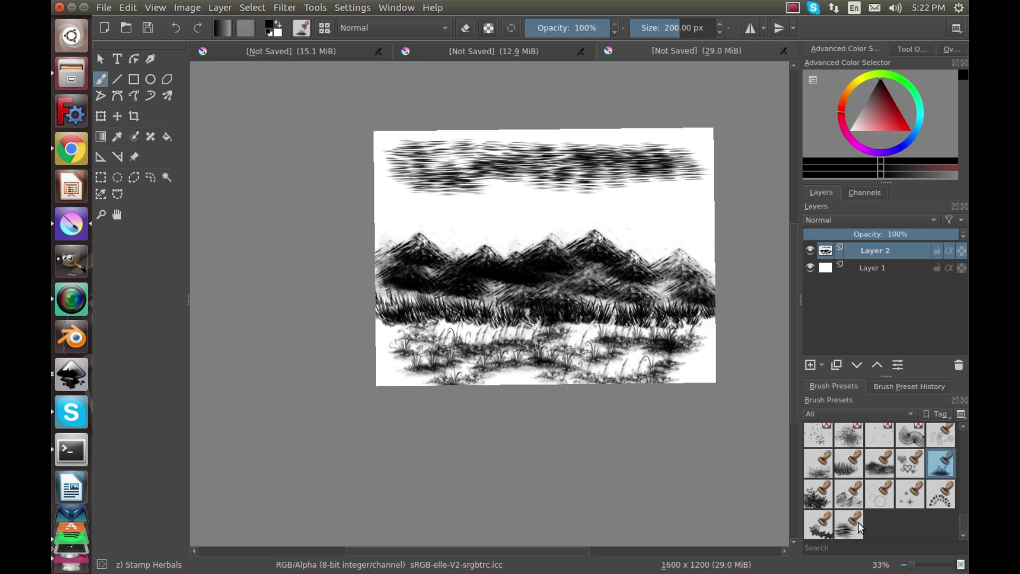
pyautogui.click(849, 464)
pyautogui.click(871, 466)
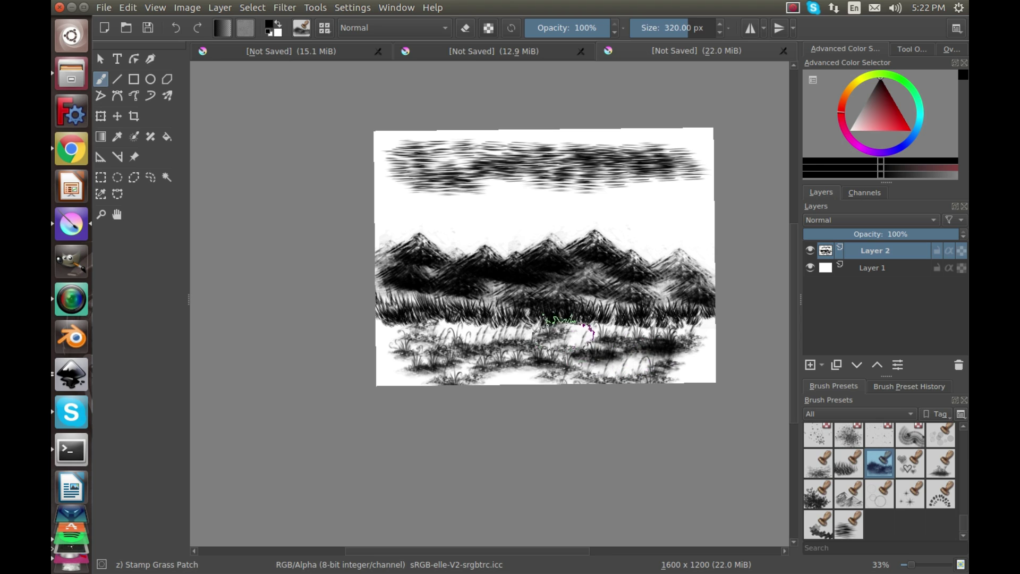
pyautogui.moveTo(415, 378)
pyautogui.mouseDown()
pyautogui.moveTo(649, 387)
pyautogui.moveTo(711, 333)
pyautogui.moveTo(712, 318)
pyautogui.mouseUp()
# - Add more Stamp Grass strokes across the middle-left foreground
pyautogui.click(848, 464)
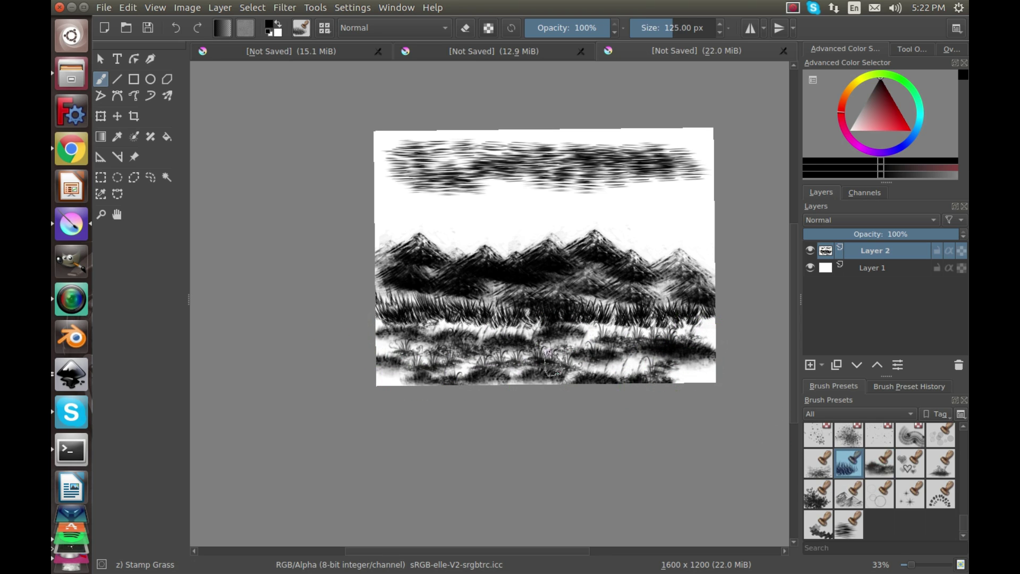
pyautogui.moveTo(552, 364)
pyautogui.mouseDown()
pyautogui.moveTo(588, 335)
pyautogui.moveTo(612, 333)
pyautogui.moveTo(569, 323)
pyautogui.moveTo(435, 326)
pyautogui.moveTo(434, 353)
pyautogui.moveTo(483, 359)
pyautogui.moveTo(610, 350)
pyautogui.moveTo(646, 359)
pyautogui.moveTo(582, 365)
pyautogui.moveTo(724, 370)
pyautogui.moveTo(728, 357)
pyautogui.moveTo(680, 320)
pyautogui.moveTo(515, 340)
pyautogui.moveTo(375, 372)
pyautogui.mouseUp()
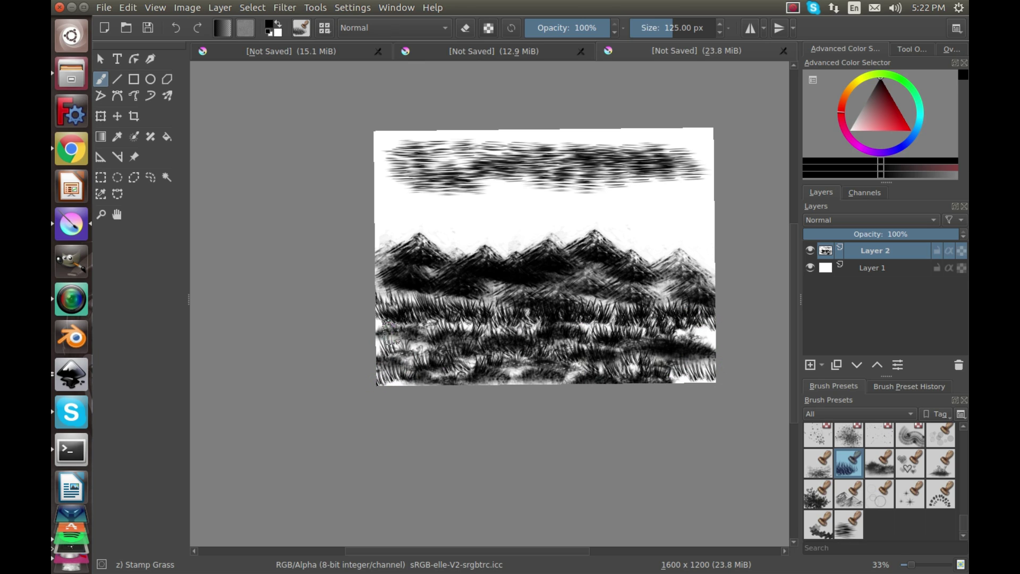
pyautogui.click(818, 441)
# - Scatter Texture Splat rain speckles across the sky, then select the Clone brush
pyautogui.moveTo(674, 202)
pyautogui.mouseDown()
pyautogui.moveTo(637, 216)
pyautogui.moveTo(652, 214)
pyautogui.moveTo(486, 208)
pyautogui.moveTo(499, 223)
pyautogui.moveTo(677, 220)
pyautogui.moveTo(454, 255)
pyautogui.mouseUp()
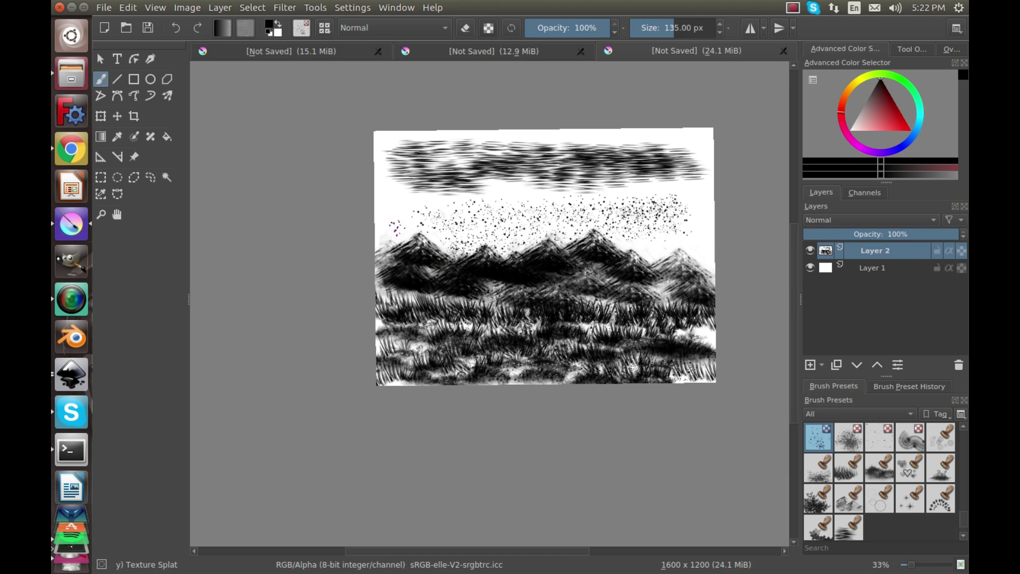
pyautogui.scroll(4, 898, 475)
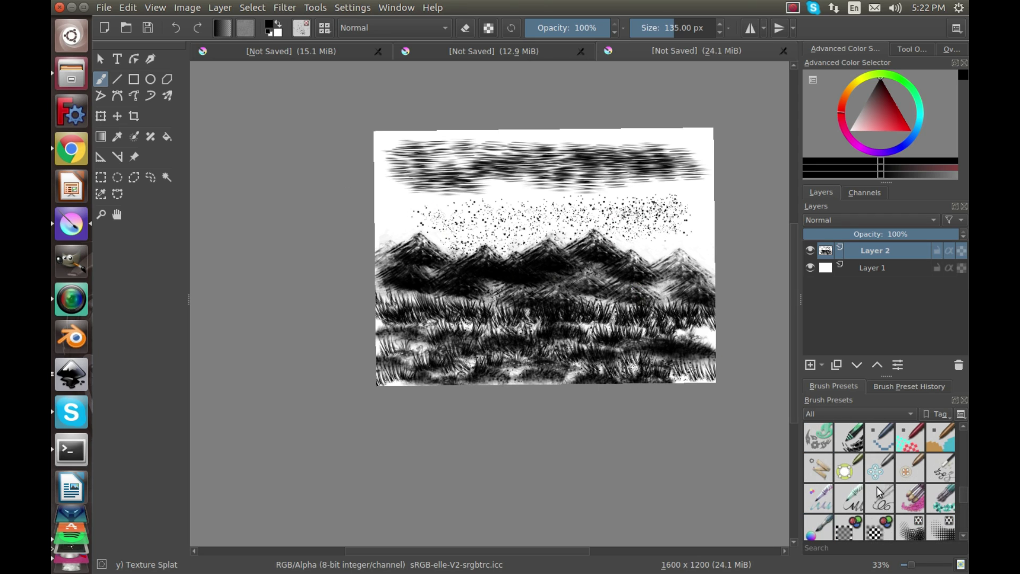
pyautogui.click(819, 467)
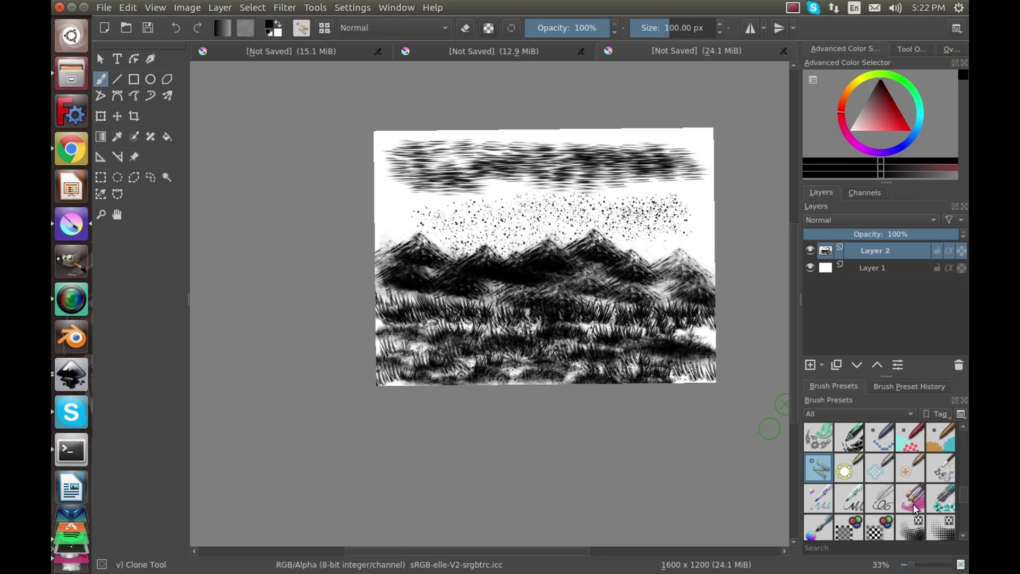
pyautogui.scroll(3, 871, 498)
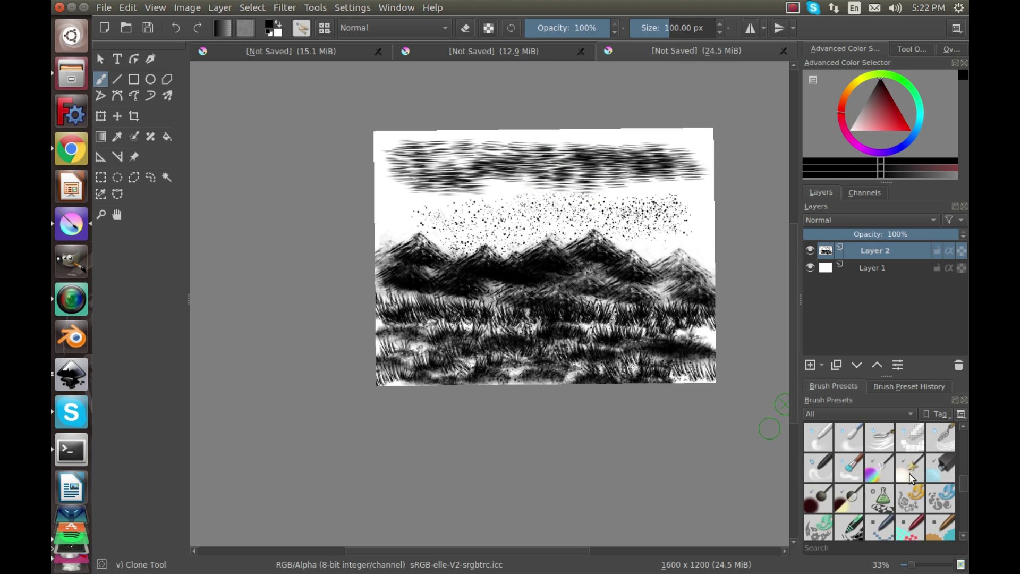
# - Try an Adjust Dodge stroke over the central mountains, then undo it
pyautogui.click(916, 472)
pyautogui.moveTo(664, 226)
pyautogui.mouseDown()
pyautogui.moveTo(605, 266)
pyautogui.moveTo(572, 247)
pyautogui.mouseUp()
pyautogui.hotkey('ctrl', 'z')
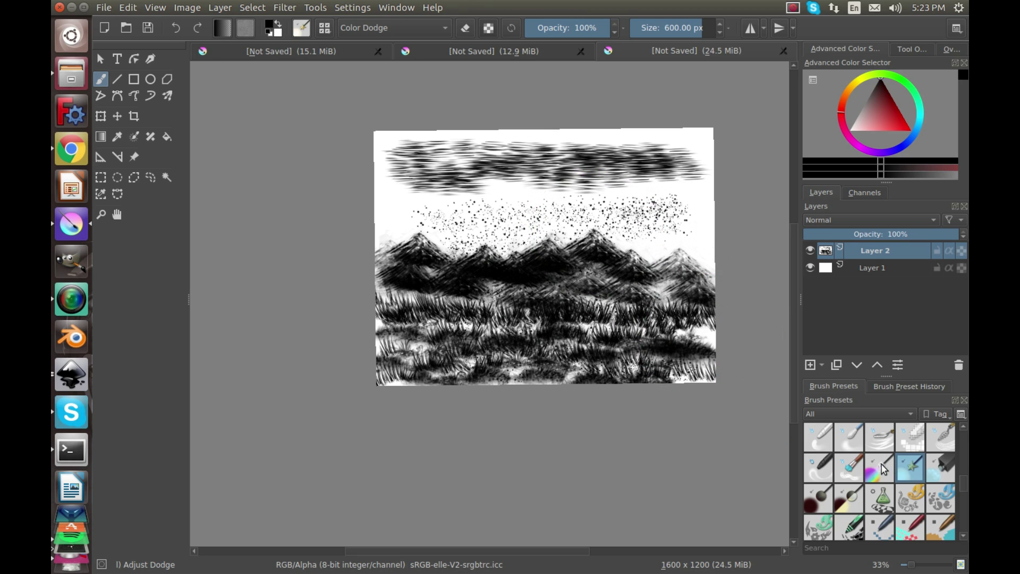
pyautogui.scroll(5, 884, 479)
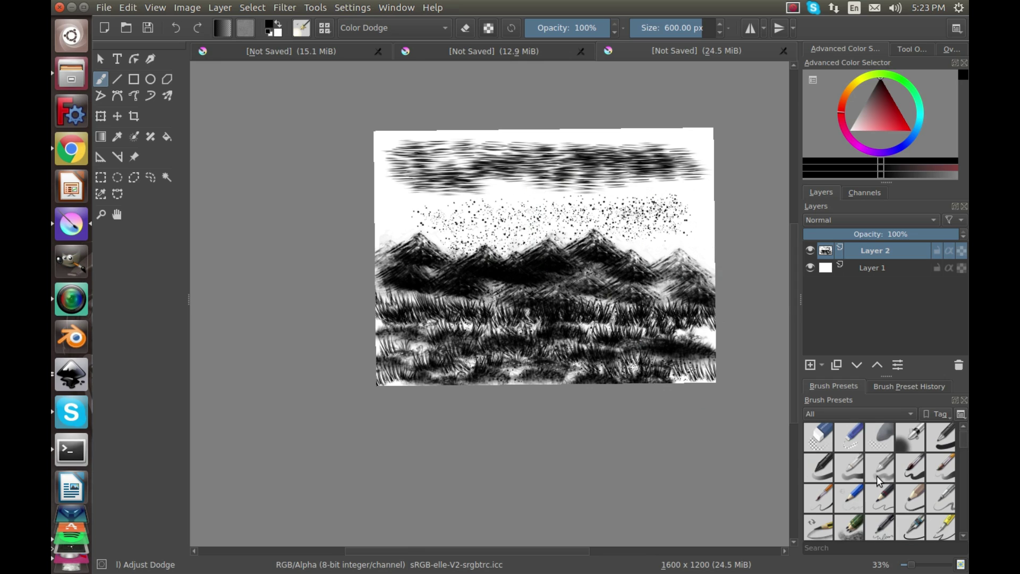
pyautogui.click(814, 428)
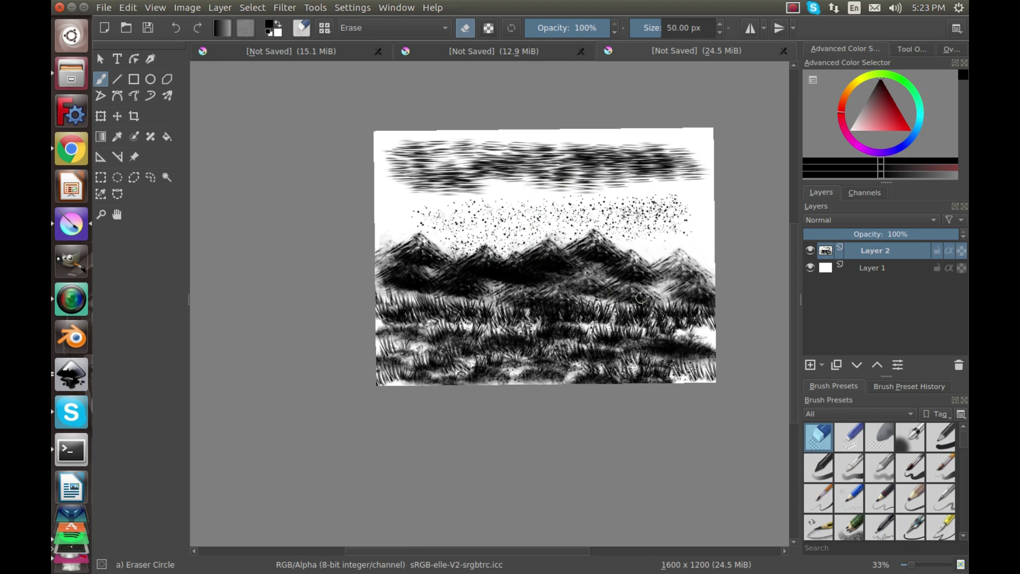
pyautogui.moveTo(642, 298)
pyautogui.mouseDown()
pyautogui.moveTo(560, 339)
pyautogui.moveTo(615, 304)
pyautogui.mouseUp()
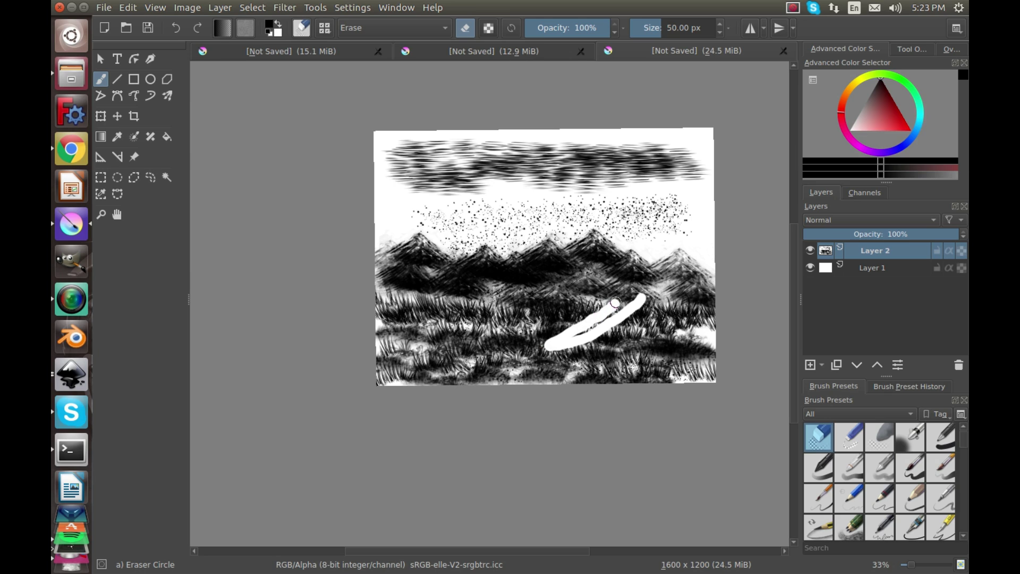
pyautogui.hotkey('ctrl', 'z')
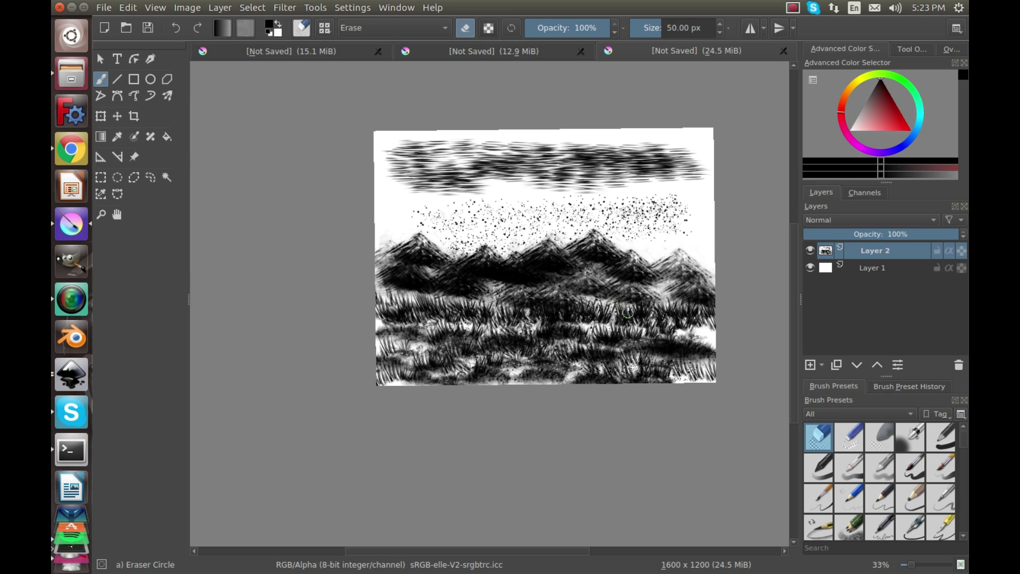